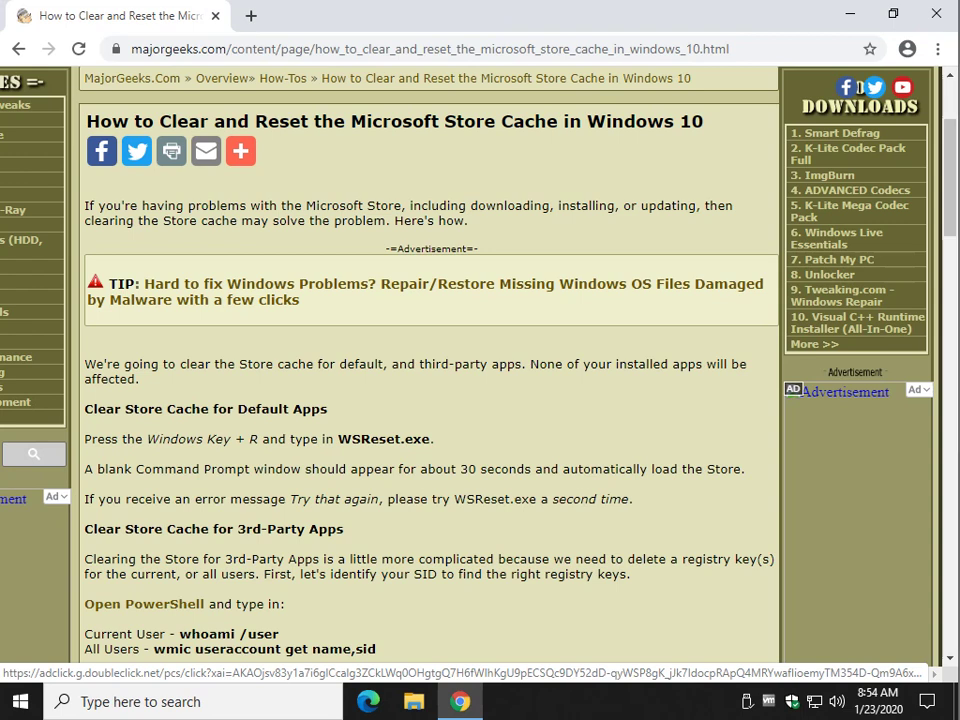
# Run wsreset.exe through the Run dialog to clear the Store cache, and close the Microsoft Store window it opens
pyautogui.press('super+r')
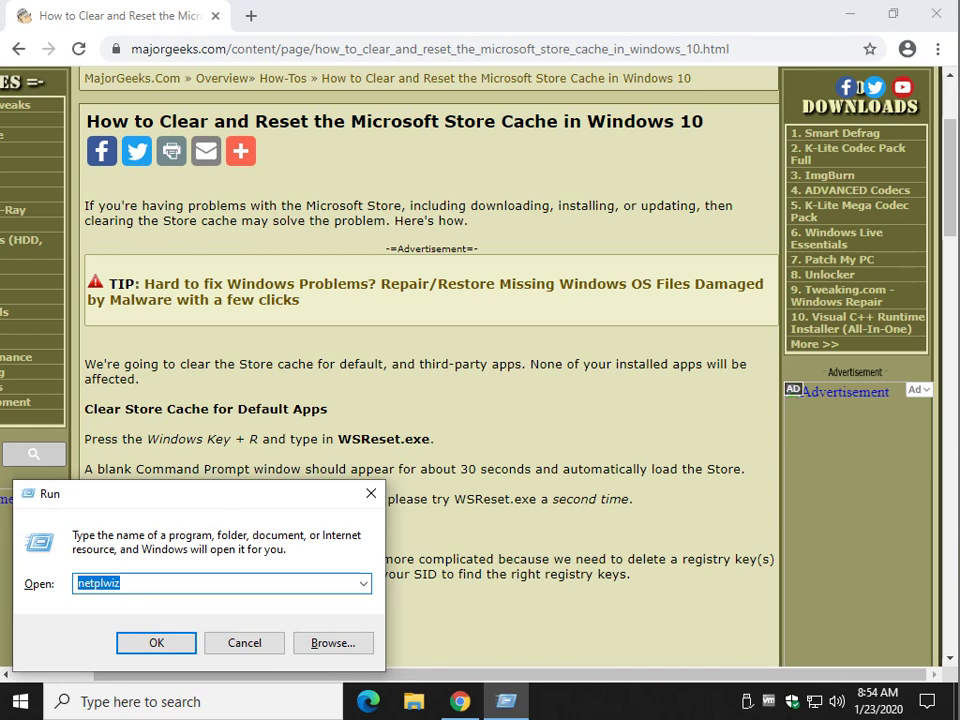
pyautogui.write('wsreset.')
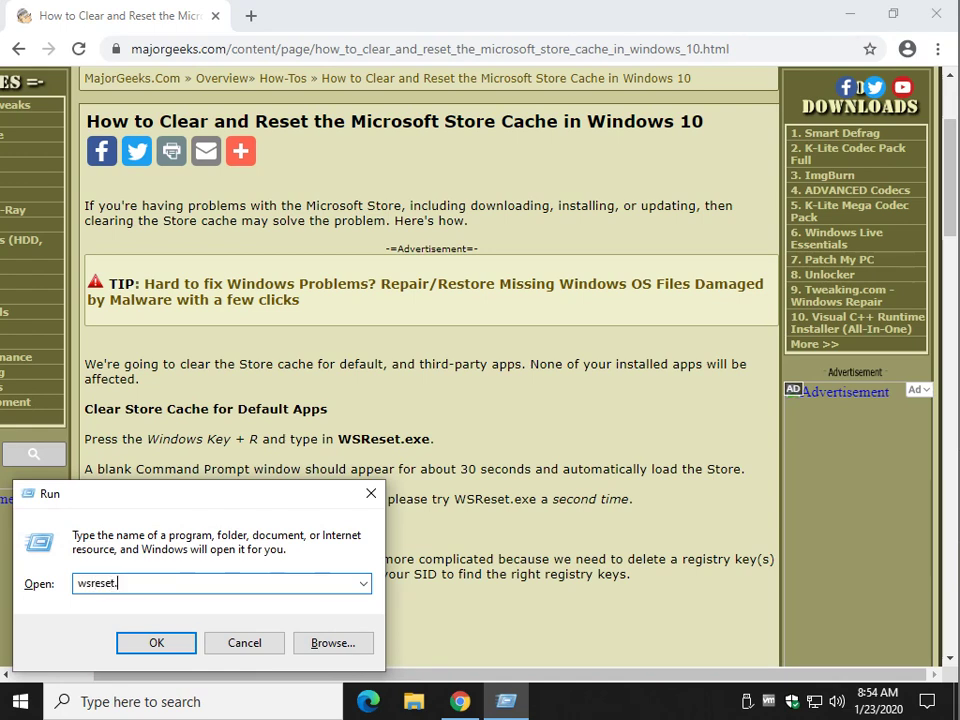
pyautogui.write('exe')
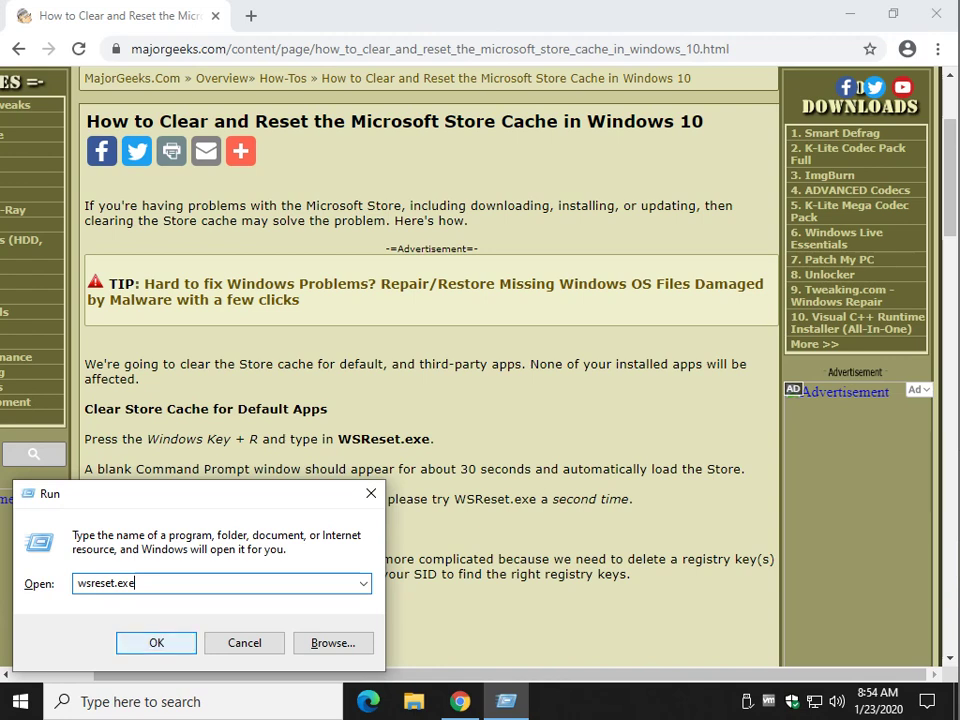
pyautogui.press('Return')
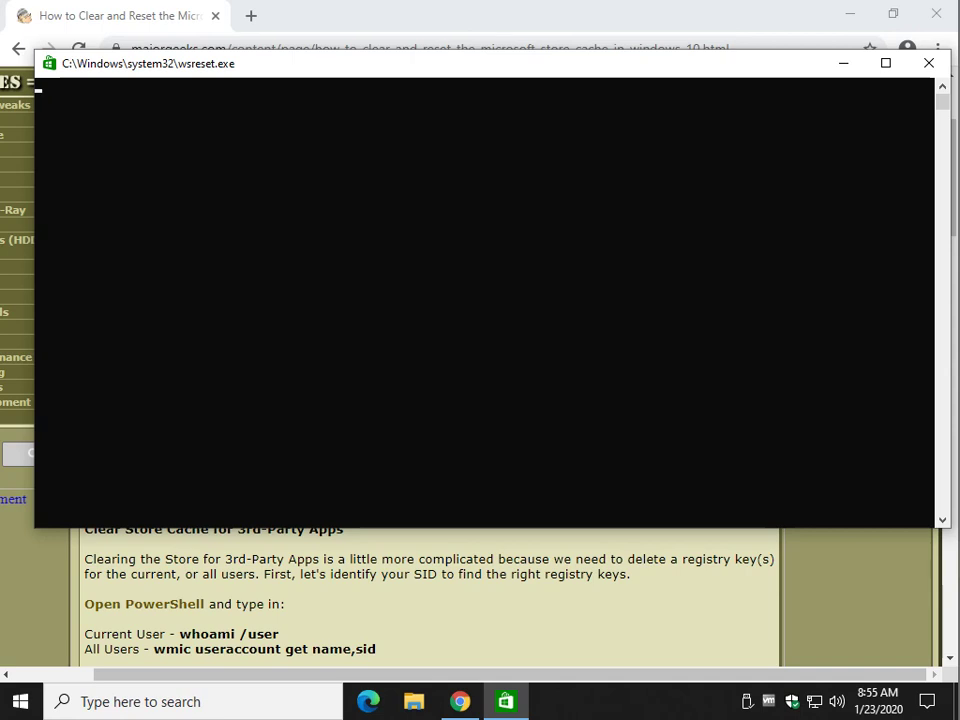
pyautogui.moveTo(435, 69); pyautogui.dragTo(432, 102)
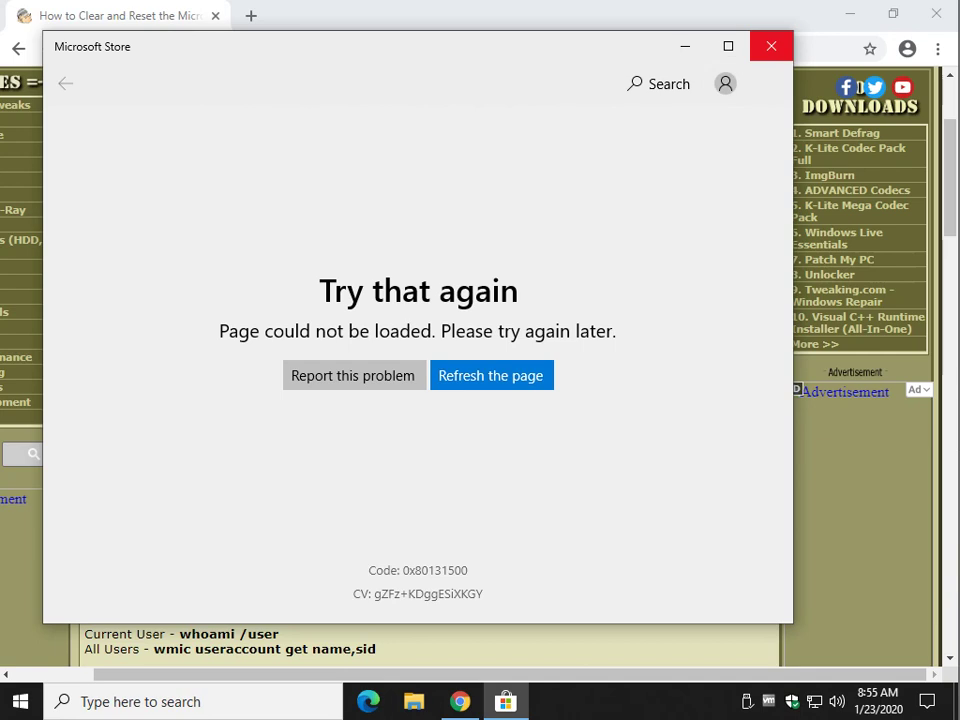
pyautogui.click(771, 46)
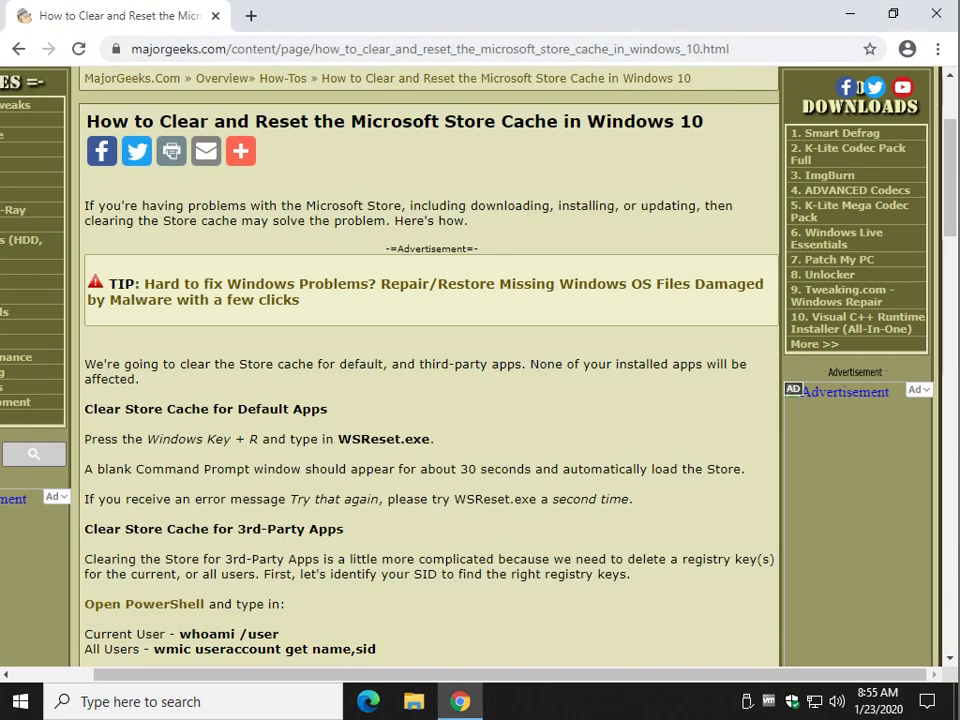
# Run wsreset.exe a second time and close the Microsoft Store
pyautogui.press('super+r')
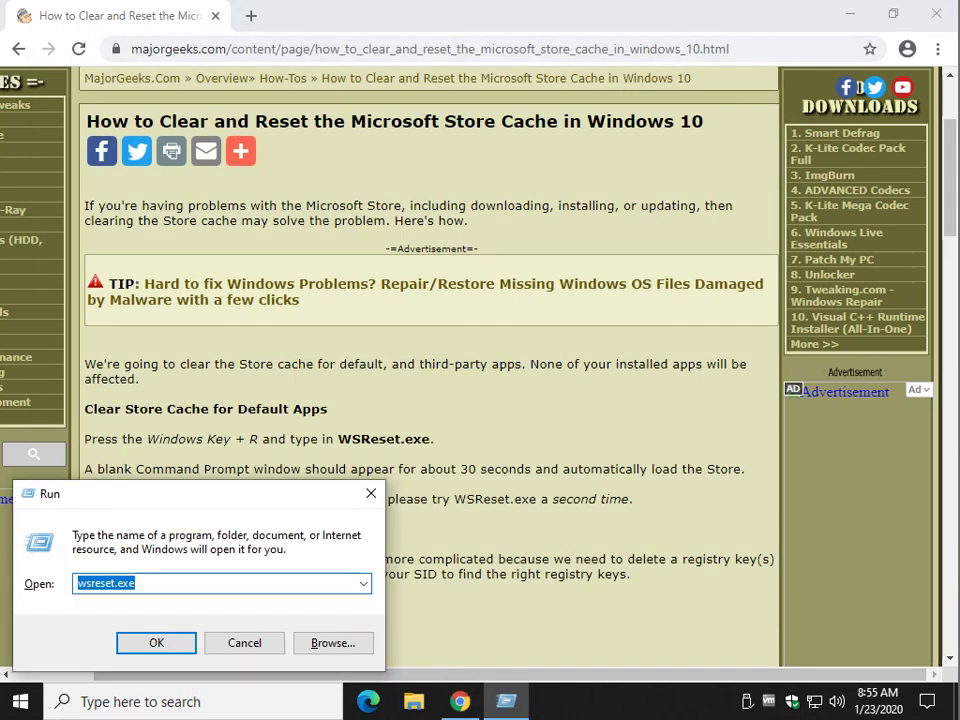
pyautogui.press('Return')
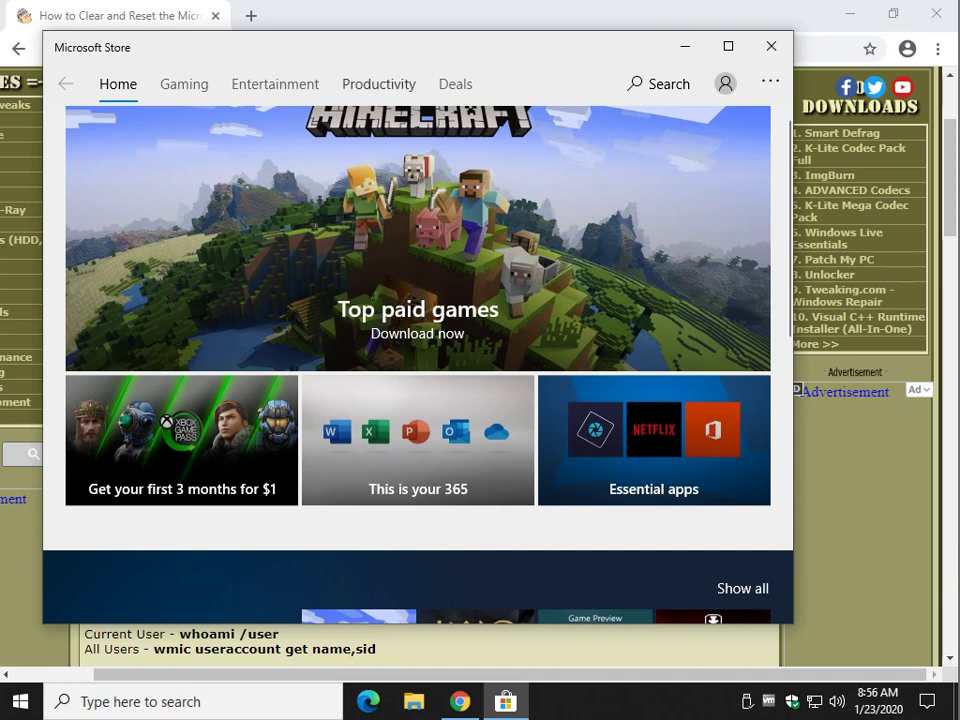
pyautogui.click(771, 46)
# Copy the current-user command "whoami /user" from the article's section on clearing the cache for 3rd-party apps
pyautogui.scroll(-2, 430, 400)
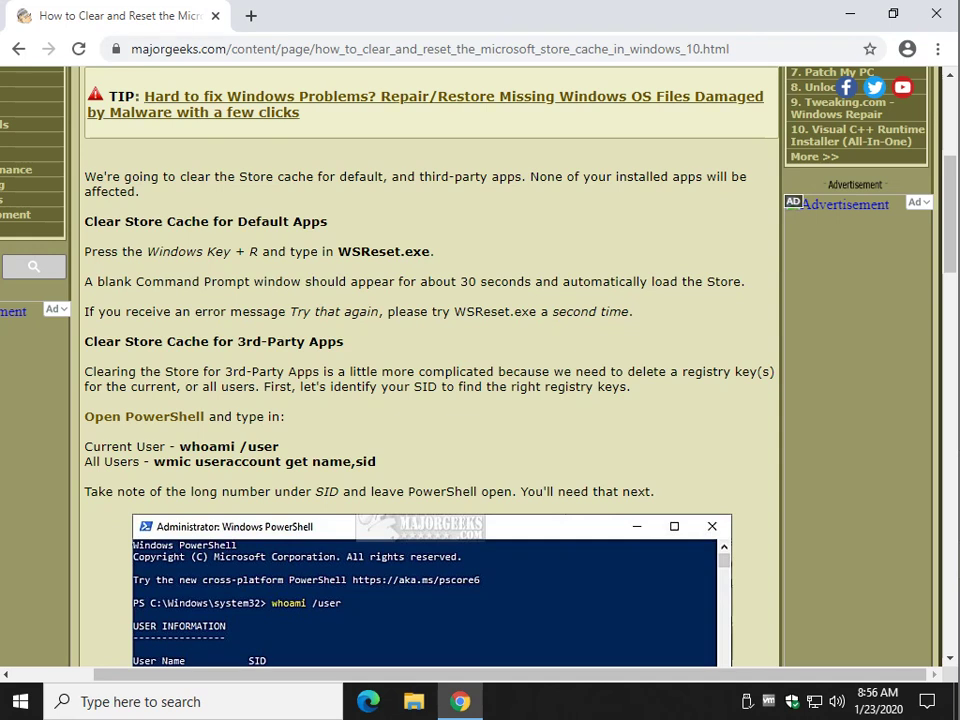
pyautogui.moveTo(85, 221); pyautogui.dragTo(328, 221)
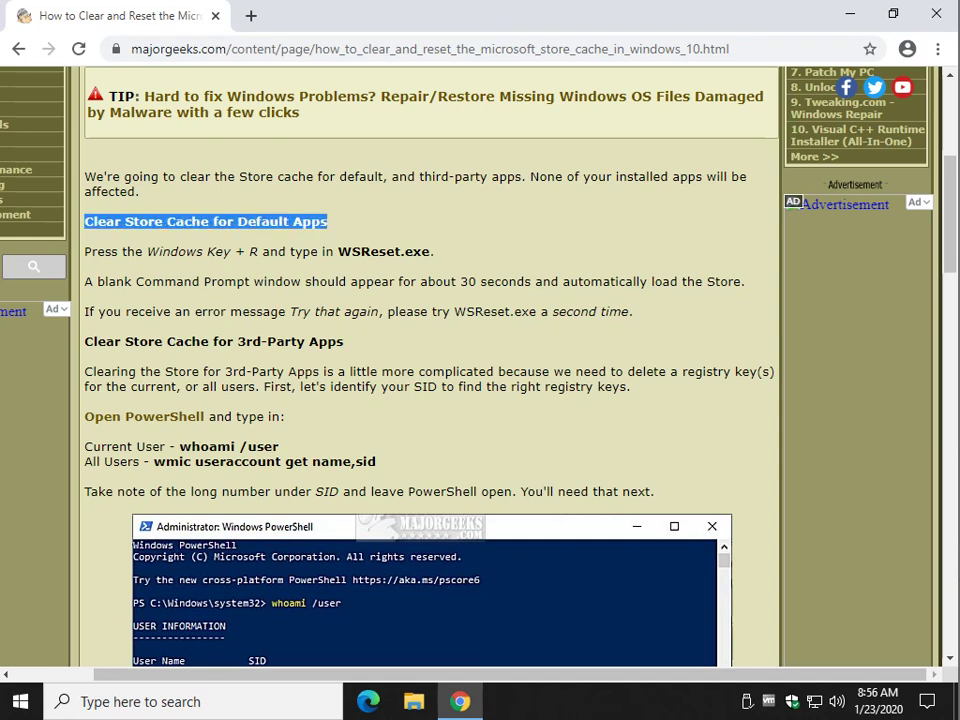
pyautogui.click(328, 221)
pyautogui.scroll(-3, 400, 360)
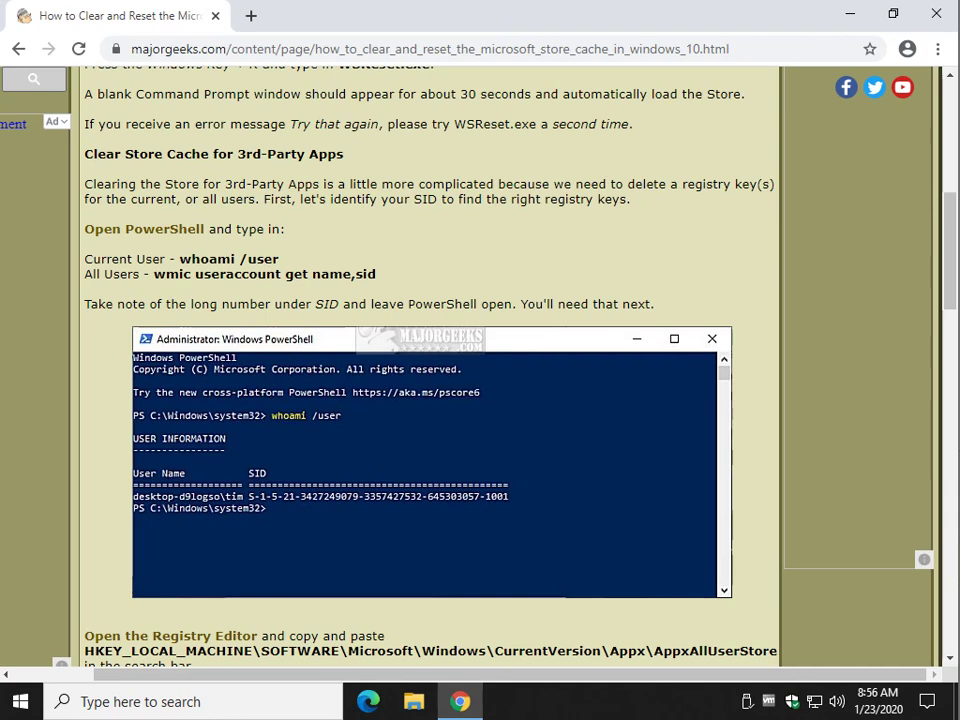
pyautogui.moveTo(179, 259); pyautogui.dragTo(279, 259)
pyautogui.rightClick(250, 264)
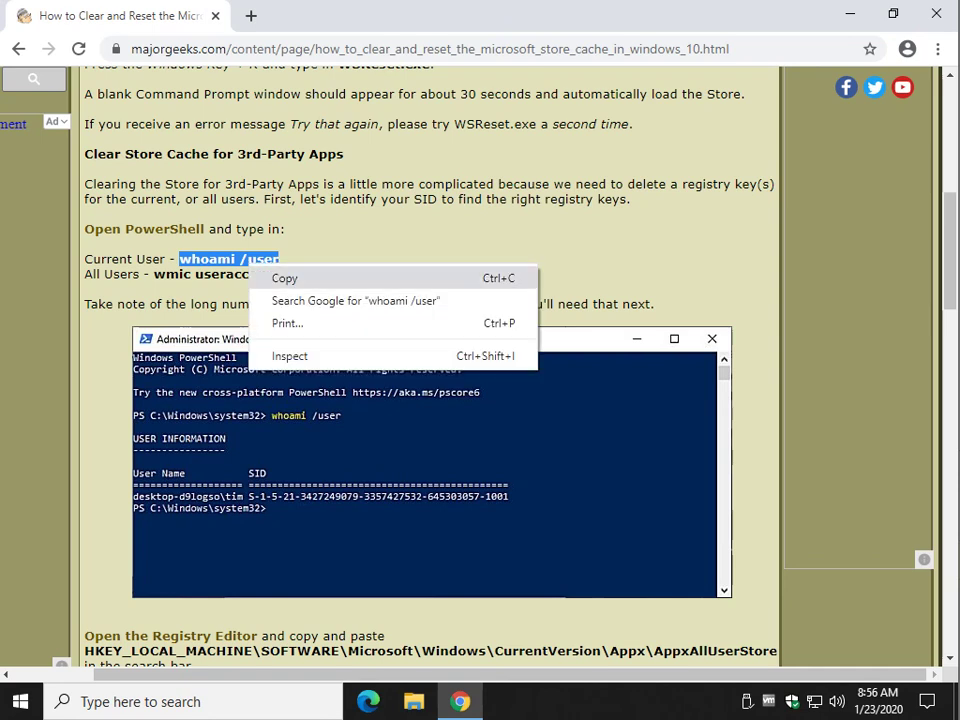
pyautogui.click(282, 277)
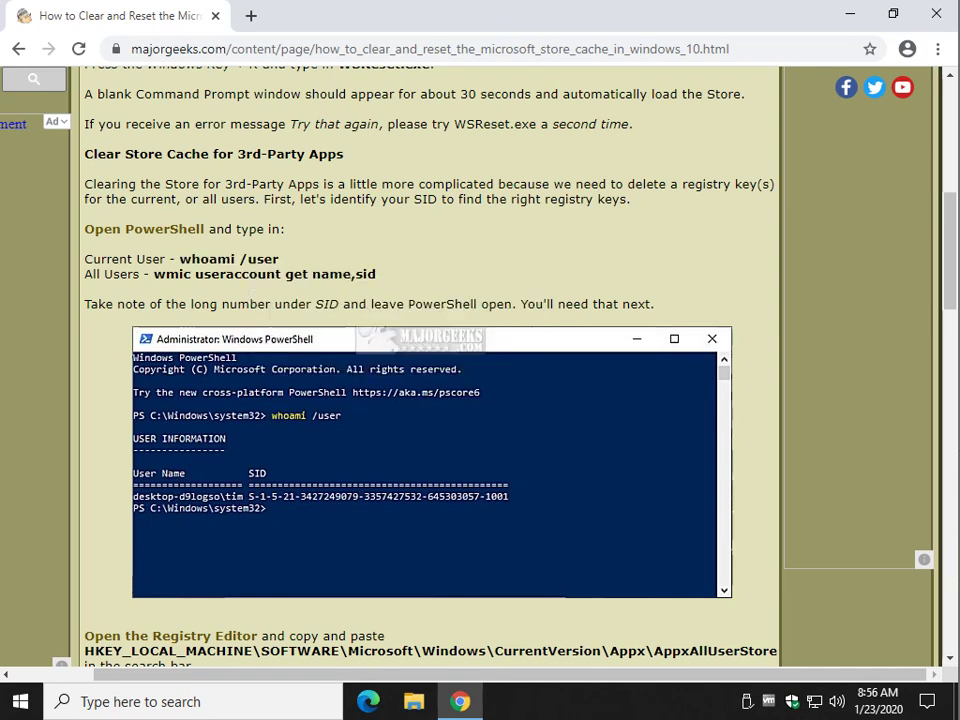
# Open Windows PowerShell as administrator, allowing it to make changes to the device, and move its window lower over the article
pyautogui.press('super+x')
pyautogui.press('Down')
pyautogui.press('Down')
pyautogui.press('Down')
pyautogui.press('Down')
pyautogui.press('Down')
pyautogui.press('Down')
pyautogui.press('Down')
pyautogui.press('Down')
pyautogui.press('Down')
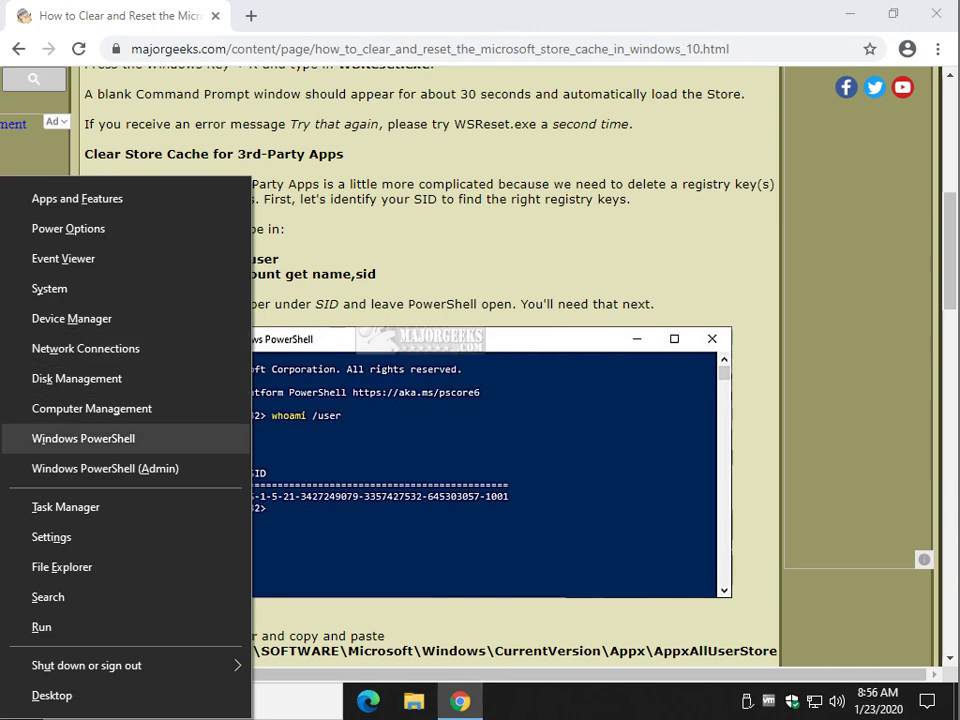
pyautogui.press('Down')
pyautogui.press('Return')
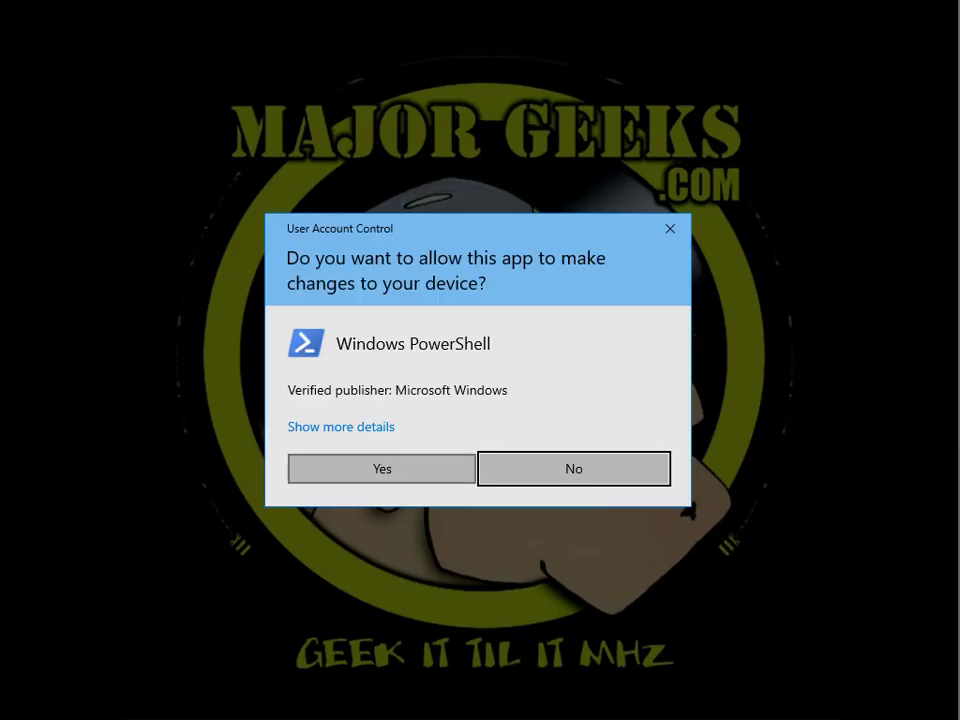
pyautogui.hotkey('alt', 'y')
pyautogui.moveTo(412, 53); pyautogui.dragTo(432, 117)
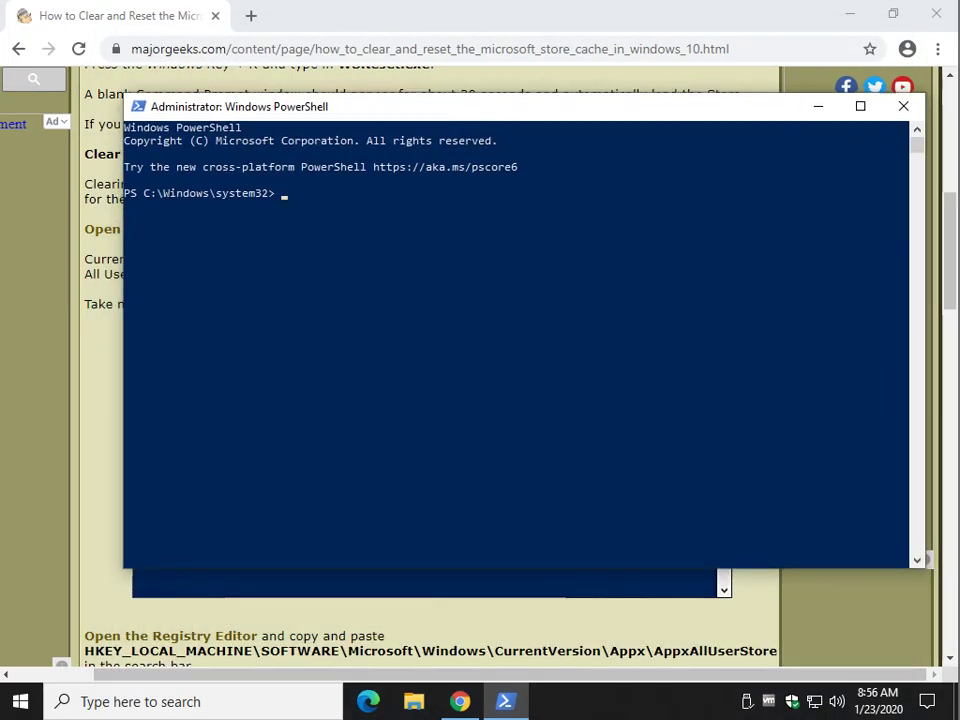
pyautogui.write('whoami /user')
pyautogui.press('Return')
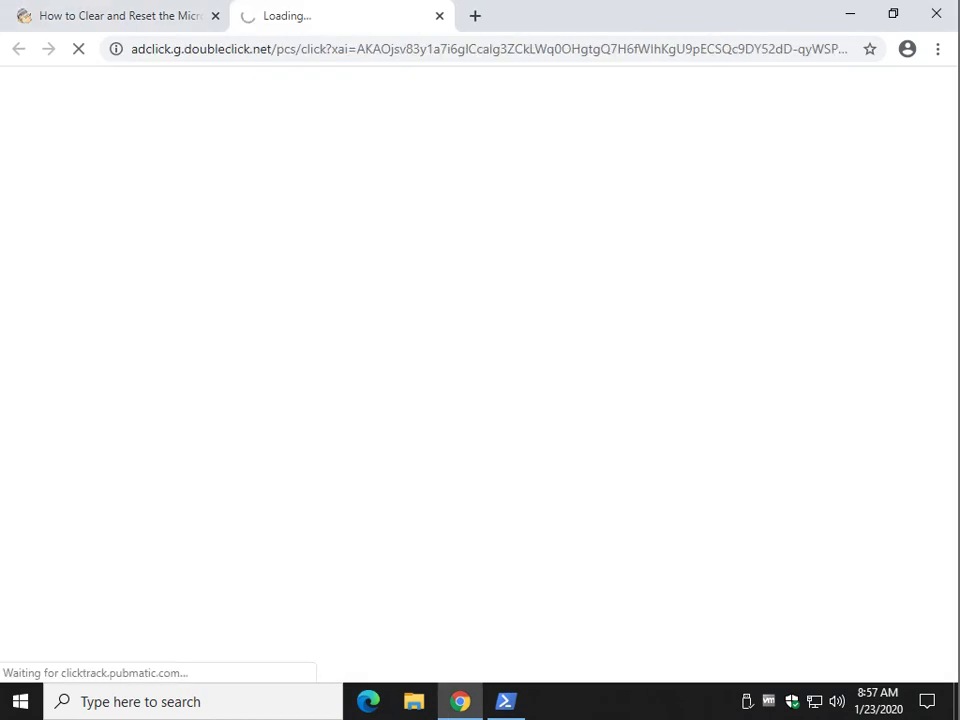
pyautogui.hotkey('ctrl', 'w')
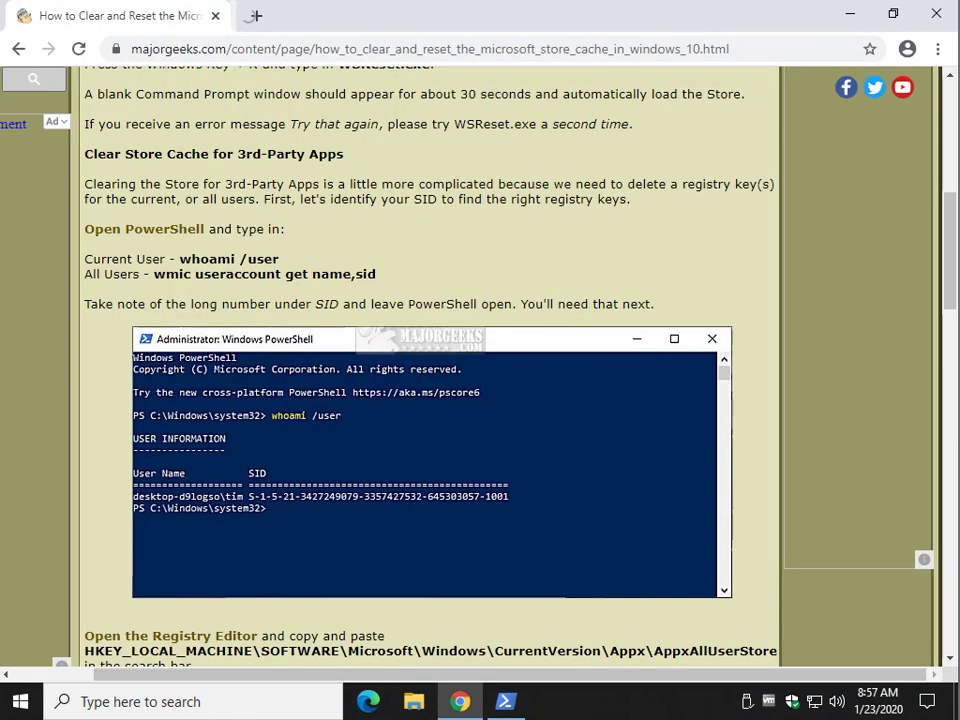
# Copy "whoami /user" from the article again and run it in the administrator PowerShell window
pyautogui.moveTo(180, 259); pyautogui.dragTo(278, 259)
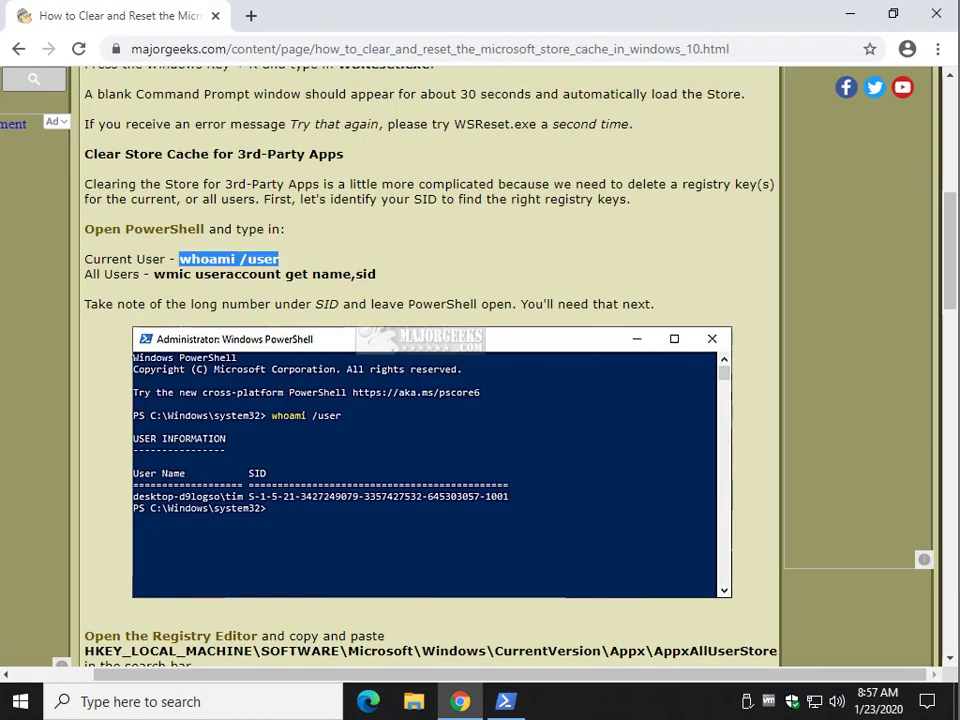
pyautogui.rightClick(272, 260)
pyautogui.click(300, 274)
pyautogui.click(505, 701)
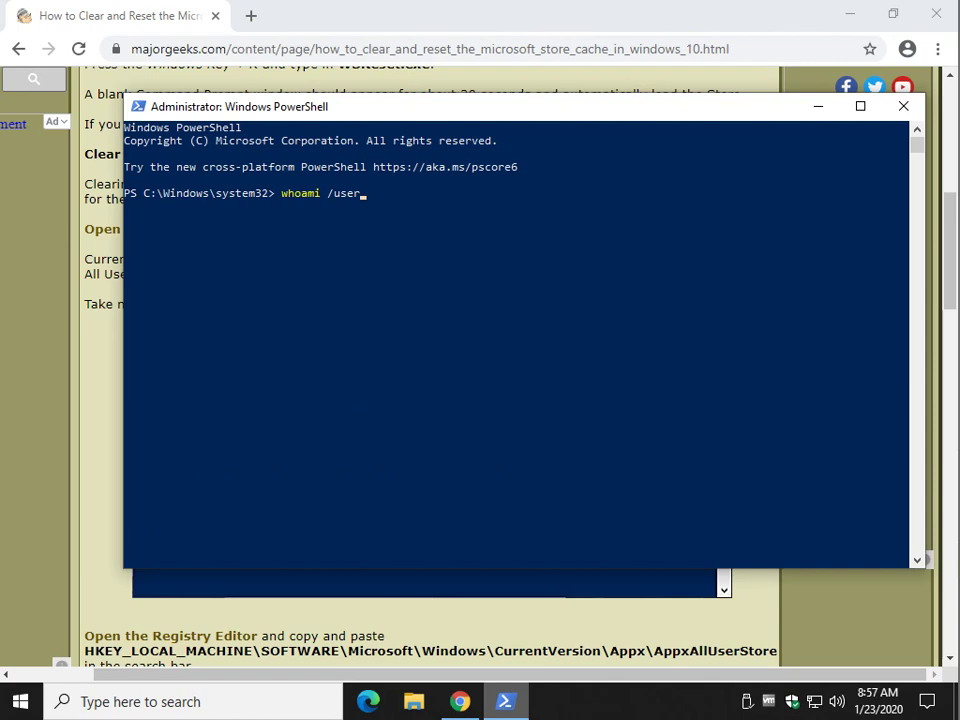
pyautogui.press('Return')
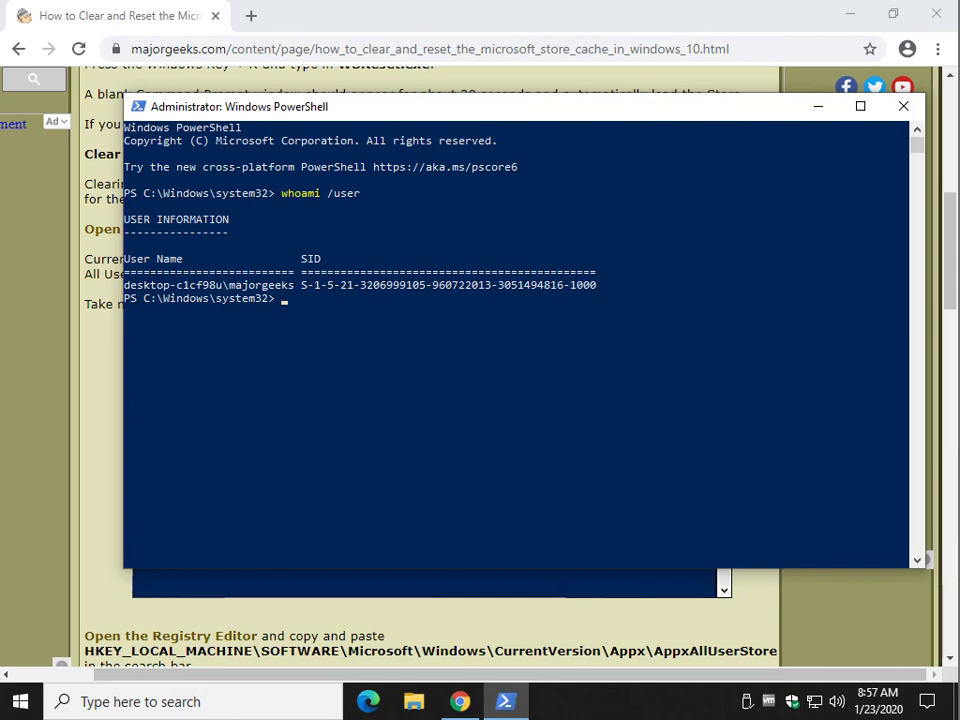
# Select the current user's SID in the PowerShell output and shift the window down
pyautogui.hotkey('alt', 'Tab')
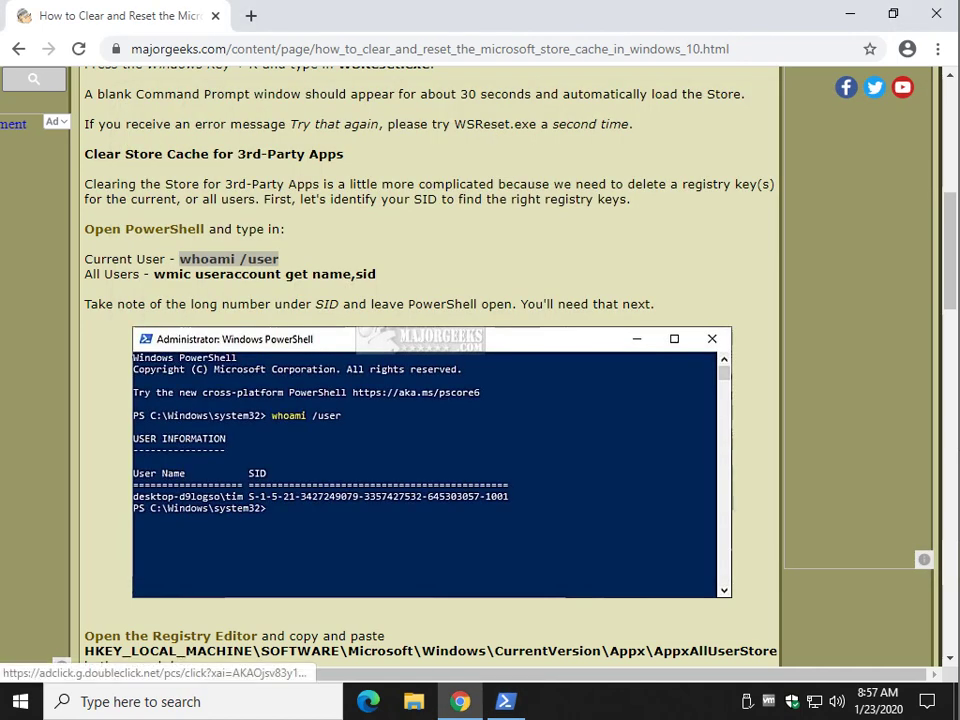
pyautogui.click(505, 701)
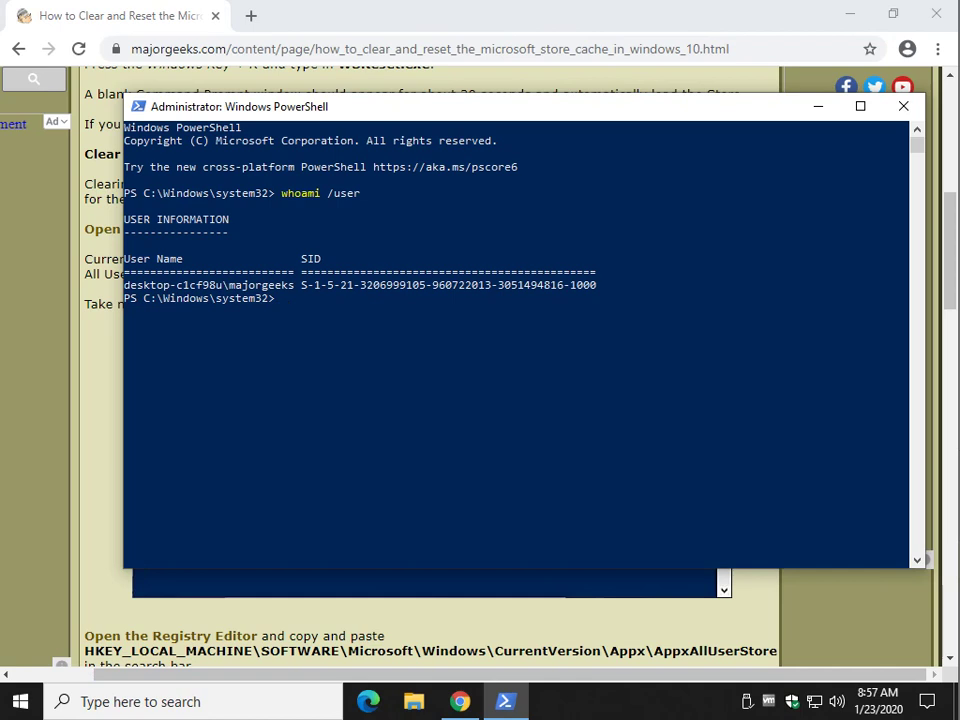
pyautogui.moveTo(301, 285); pyautogui.dragTo(597, 285)
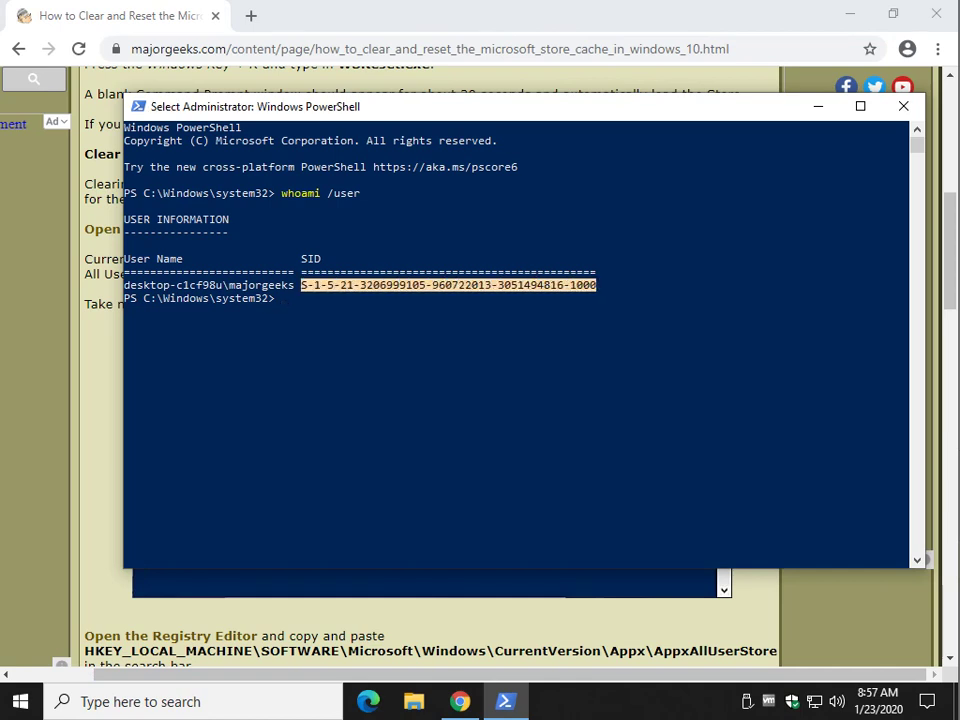
pyautogui.moveTo(589, 108); pyautogui.dragTo(589, 171)
# Bring the article's Registry Editor instructions into view and launch regedit through the Run dialog, allowing it to make changes
pyautogui.hotkey('alt', 'Tab')
pyautogui.scroll(-3, 430, 370)
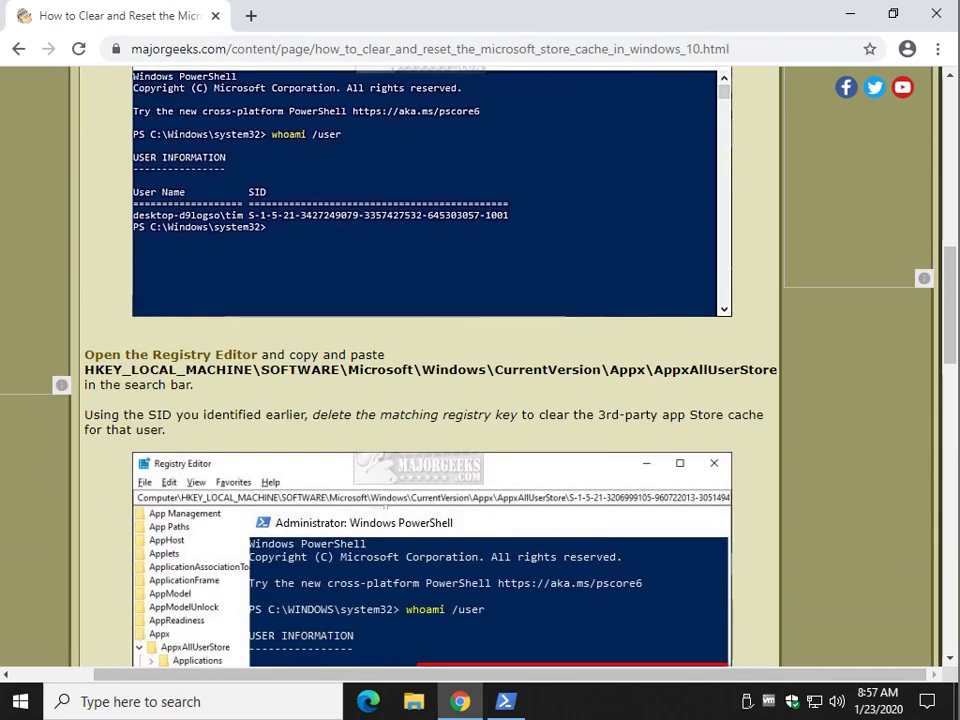
pyautogui.press('super+r')
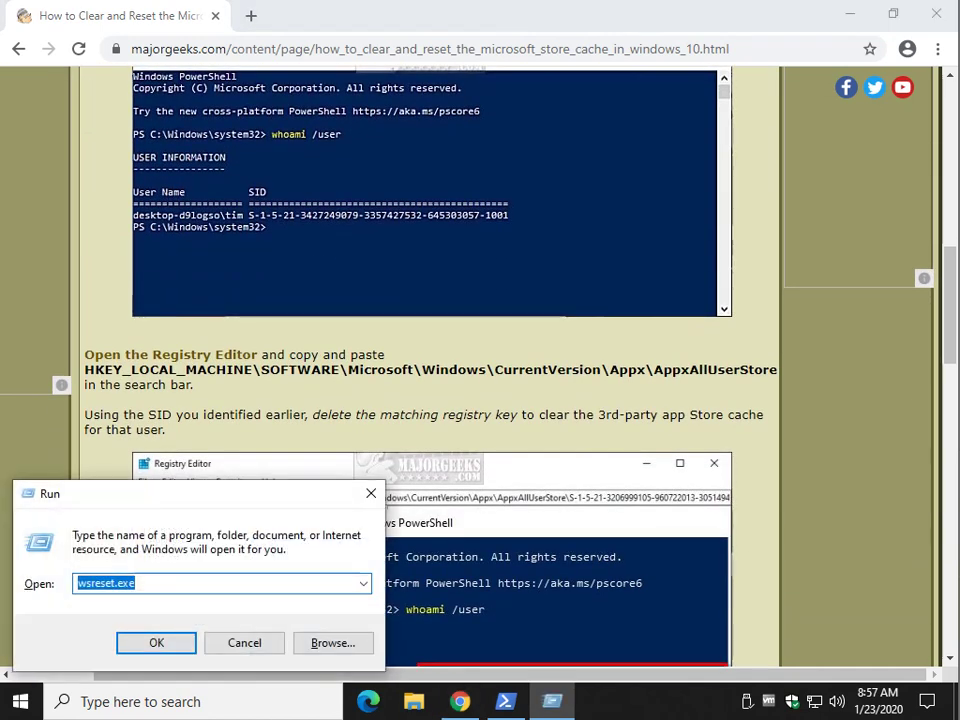
pyautogui.write('regedit')
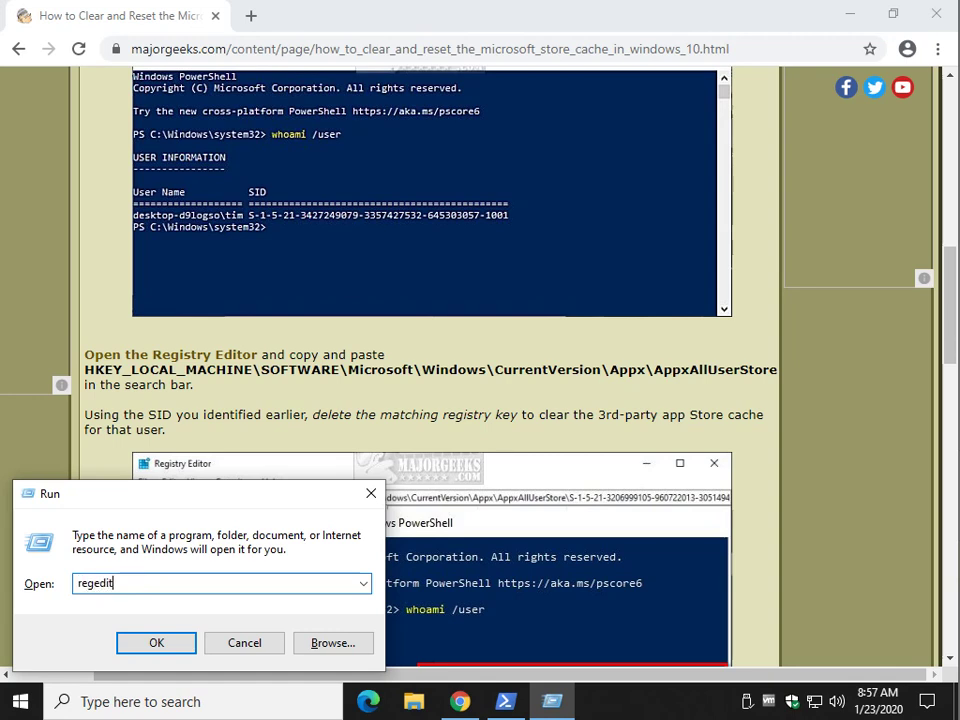
pyautogui.press('Return')
pyautogui.hotkey('alt', 'y')
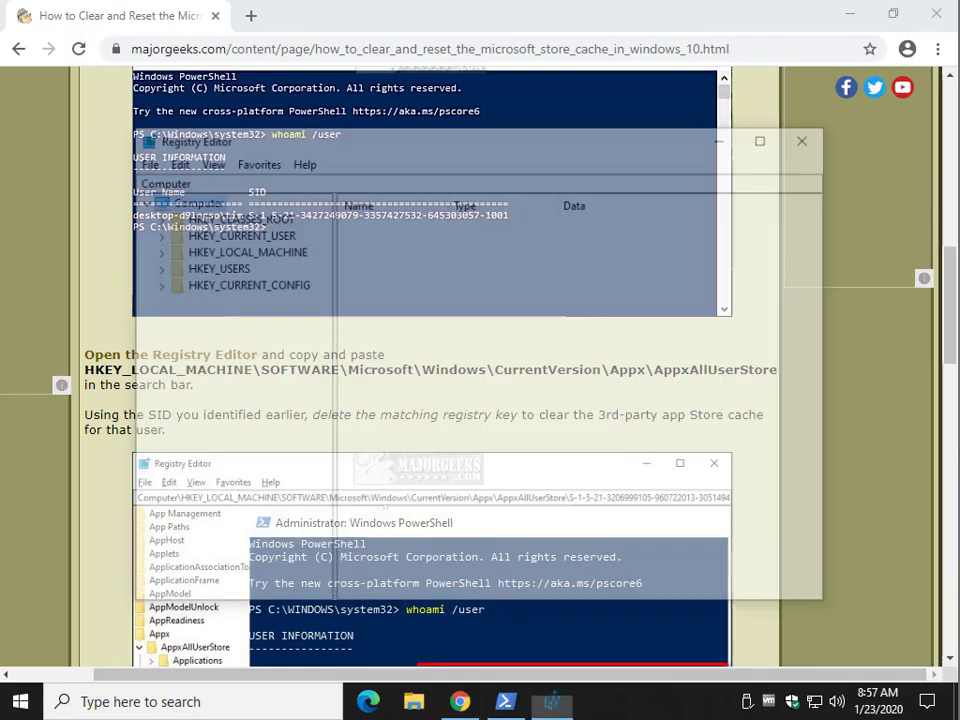
pyautogui.moveTo(319, 147); pyautogui.dragTo(375, 169)
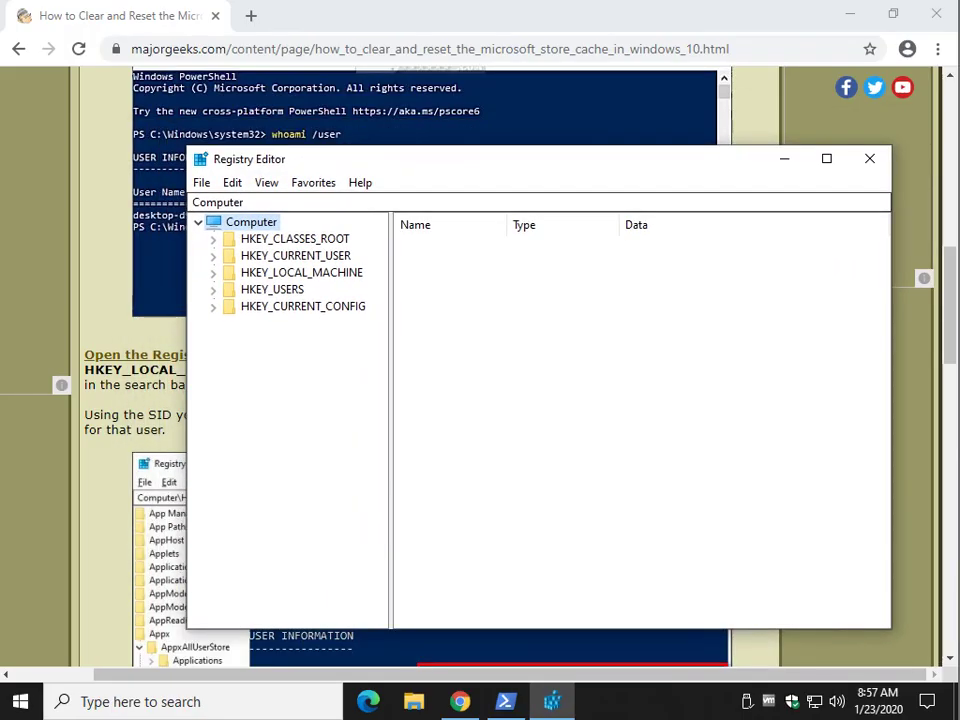
# Copy the article's path HKEY_LOCAL_MACHINE\SOFTWARE\Microsoft\Windows\CurrentVersion\Appx\AppxAllUserStore, go to it in Registry Editor, and move that window to the screen corner
pyautogui.click(150, 355)
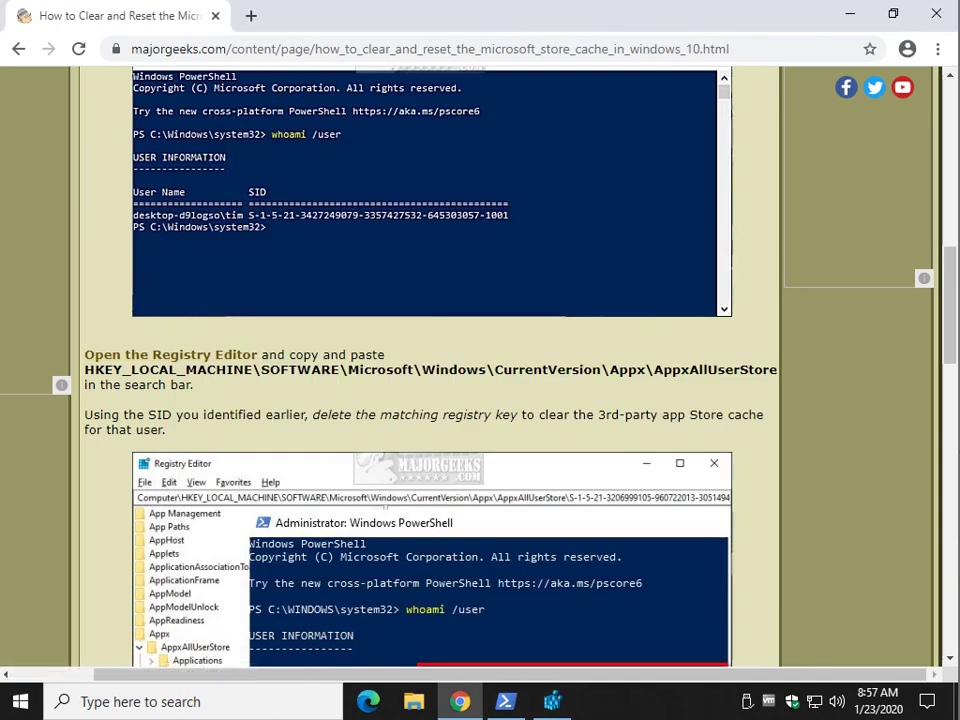
pyautogui.moveTo(85, 369); pyautogui.dragTo(778, 369)
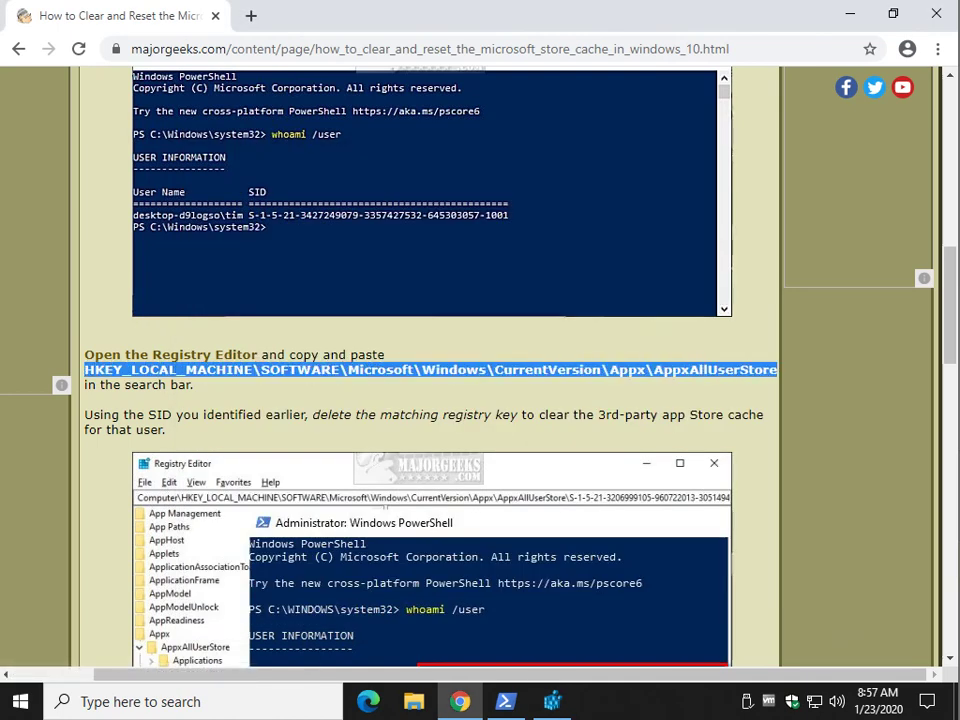
pyautogui.rightClick(778, 369)
pyautogui.click(480, 384)
pyautogui.click(552, 701)
pyautogui.click(218, 202)
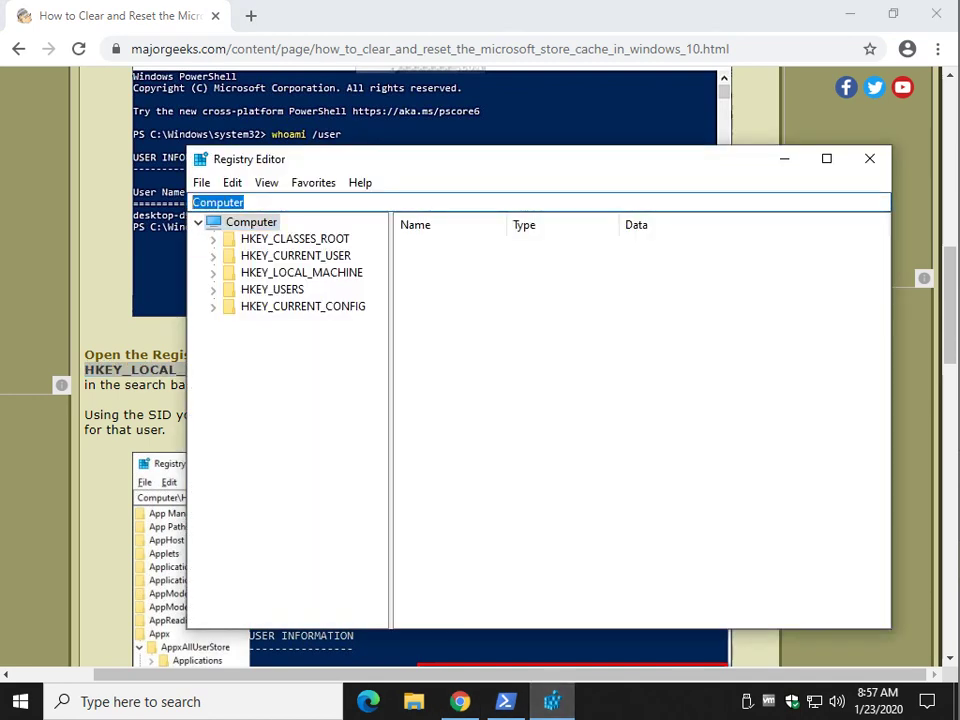
pyautogui.hotkey('ctrl', 'v')
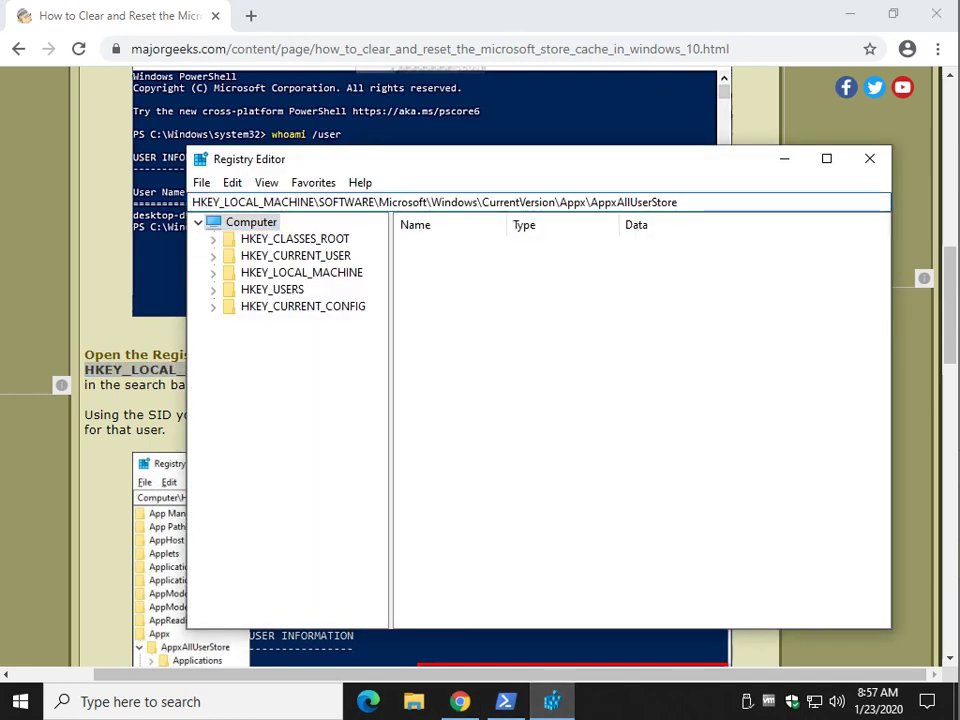
pyautogui.press('Return')
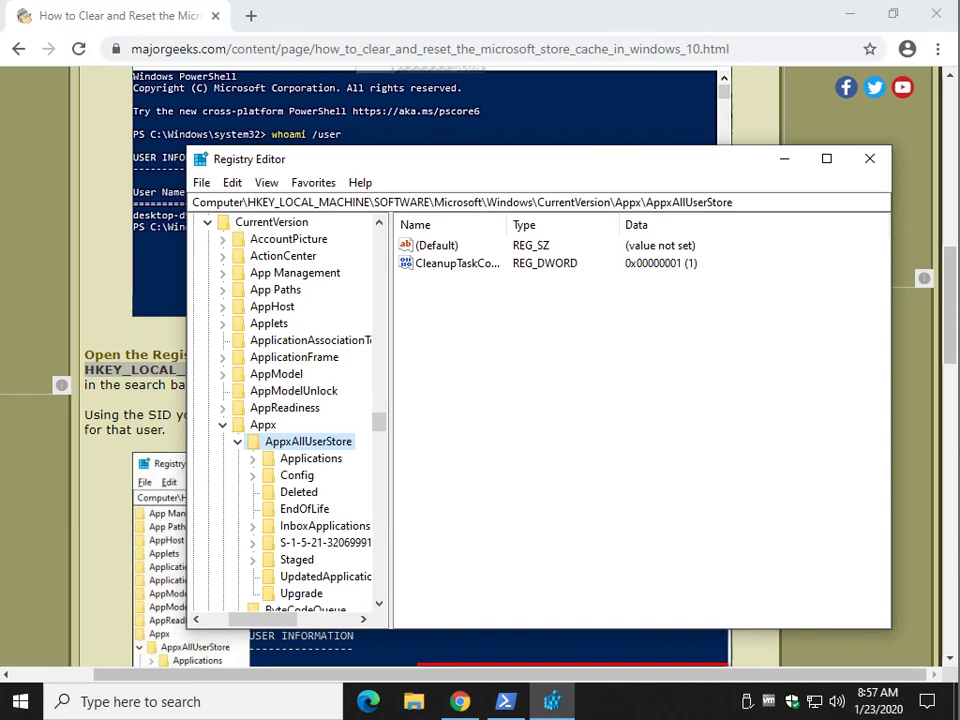
pyautogui.moveTo(459, 163); pyautogui.dragTo(272, 23)
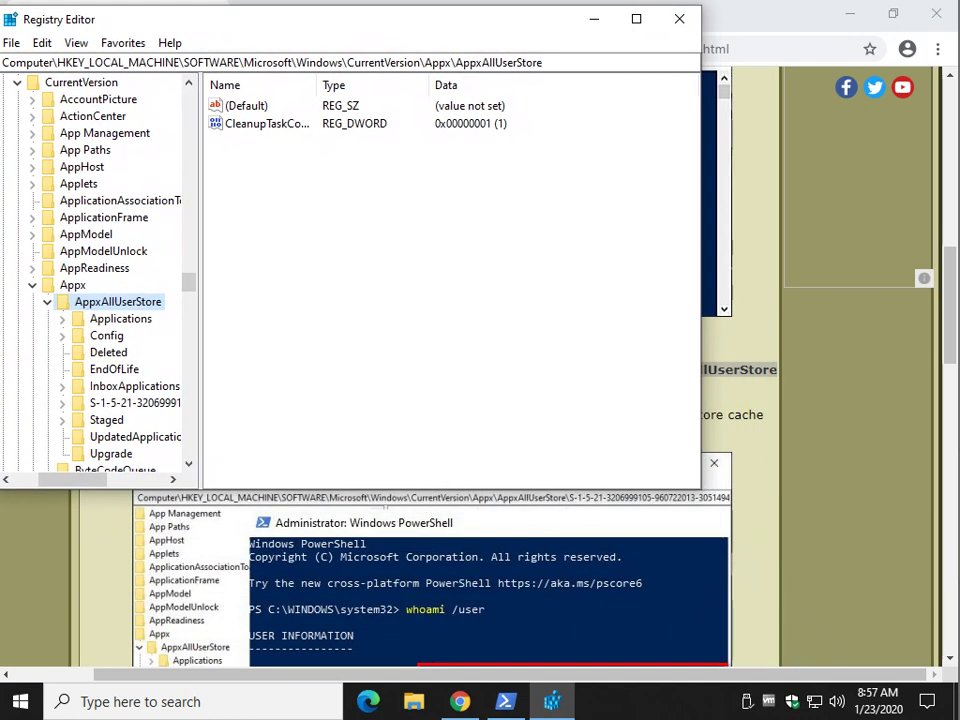
# Widen the Registry Editor's key tree enough to read the long key names and select the user's SID key under AppxAllUserStore
pyautogui.moveTo(200, 270); pyautogui.dragTo(305, 270)
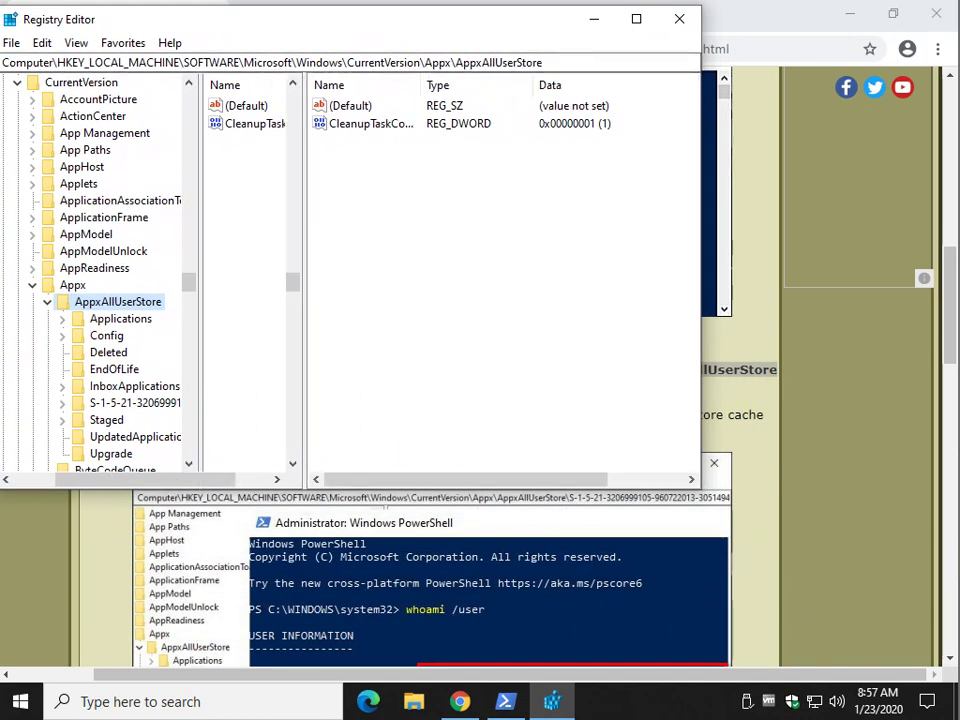
pyautogui.moveTo(305, 402); pyautogui.dragTo(330, 402)
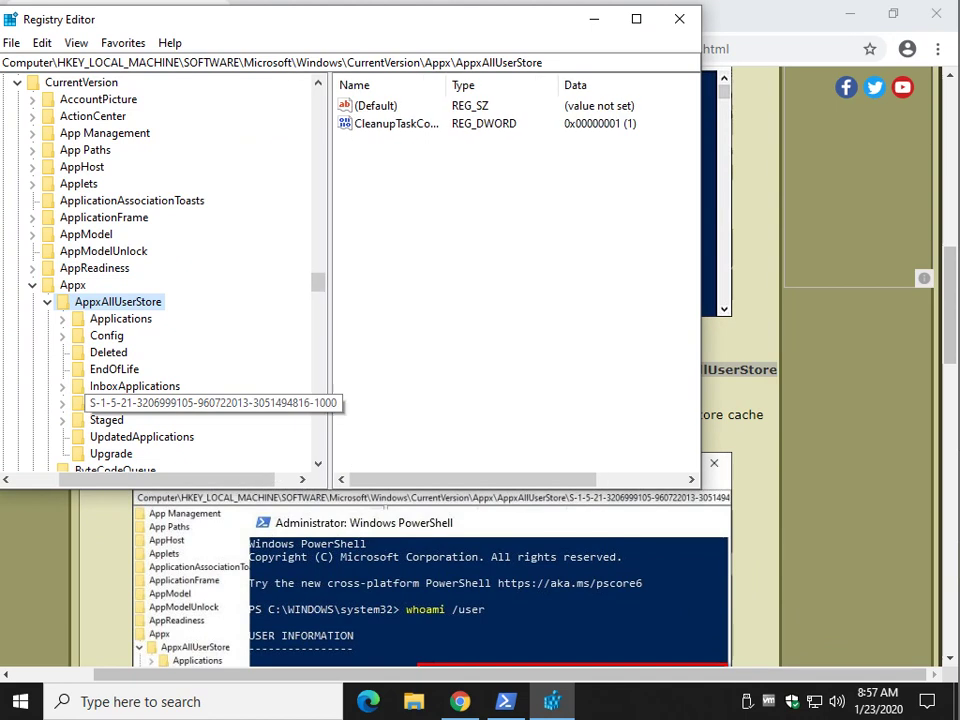
pyautogui.click(200, 402)
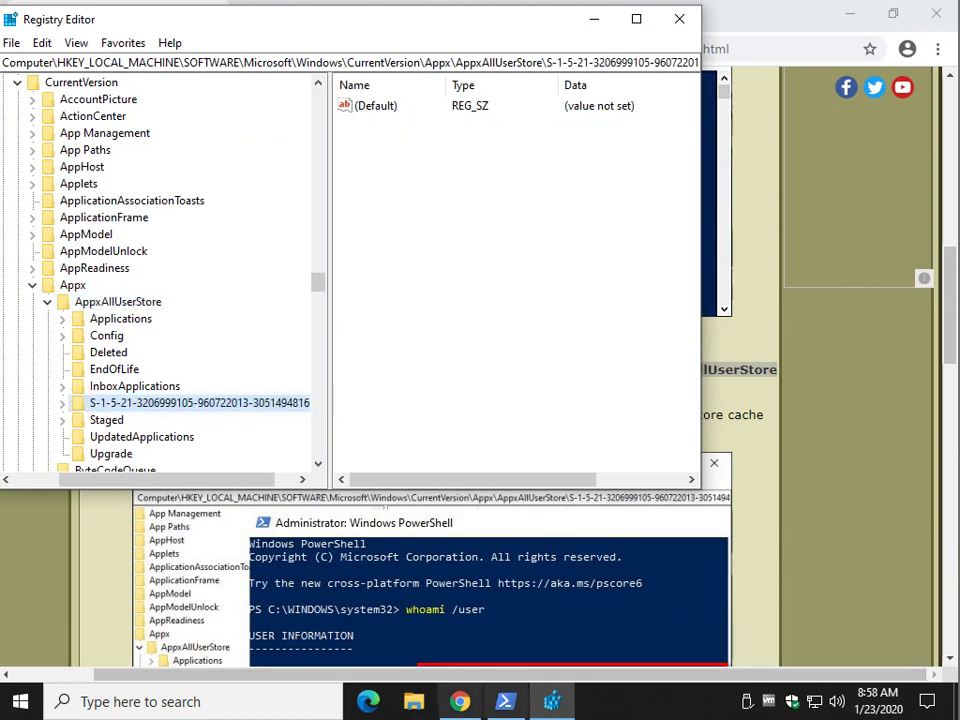
# Compare the selected registry key with the SID highlighted in the PowerShell window, and close PowerShell
pyautogui.moveTo(505, 701)
pyautogui.click(505, 615)
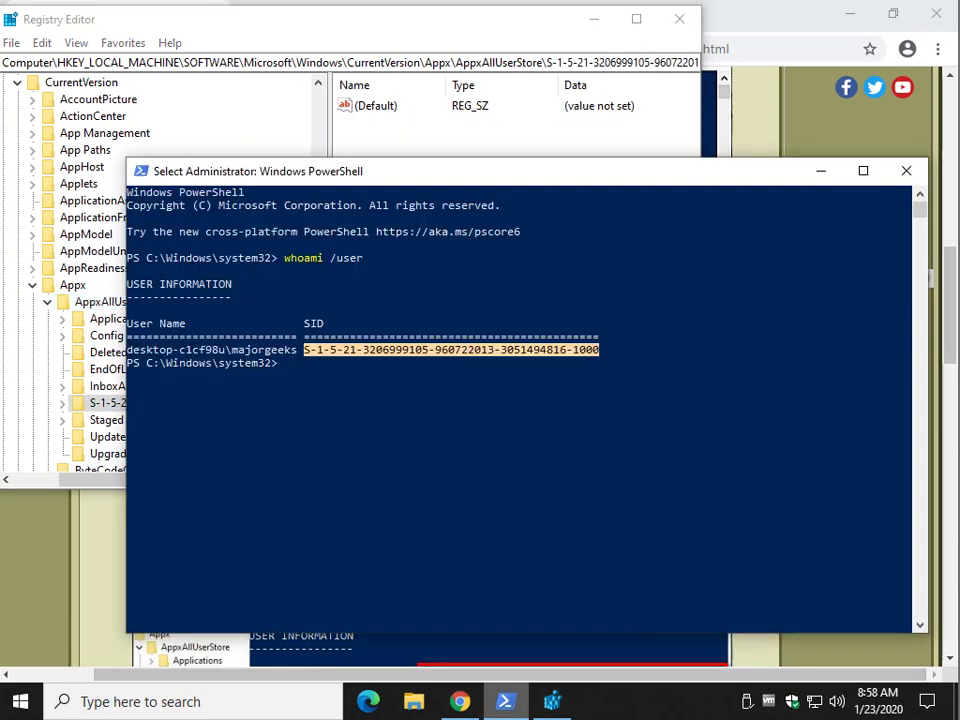
pyautogui.moveTo(437, 183); pyautogui.dragTo(646, 136)
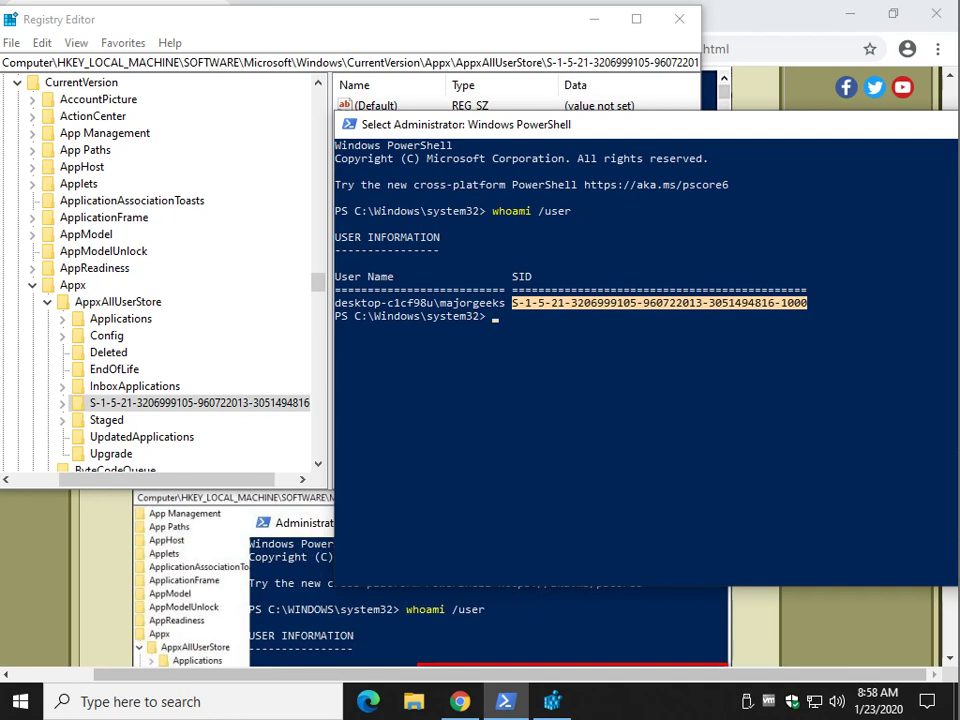
pyautogui.moveTo(785, 137); pyautogui.dragTo(495, 115)
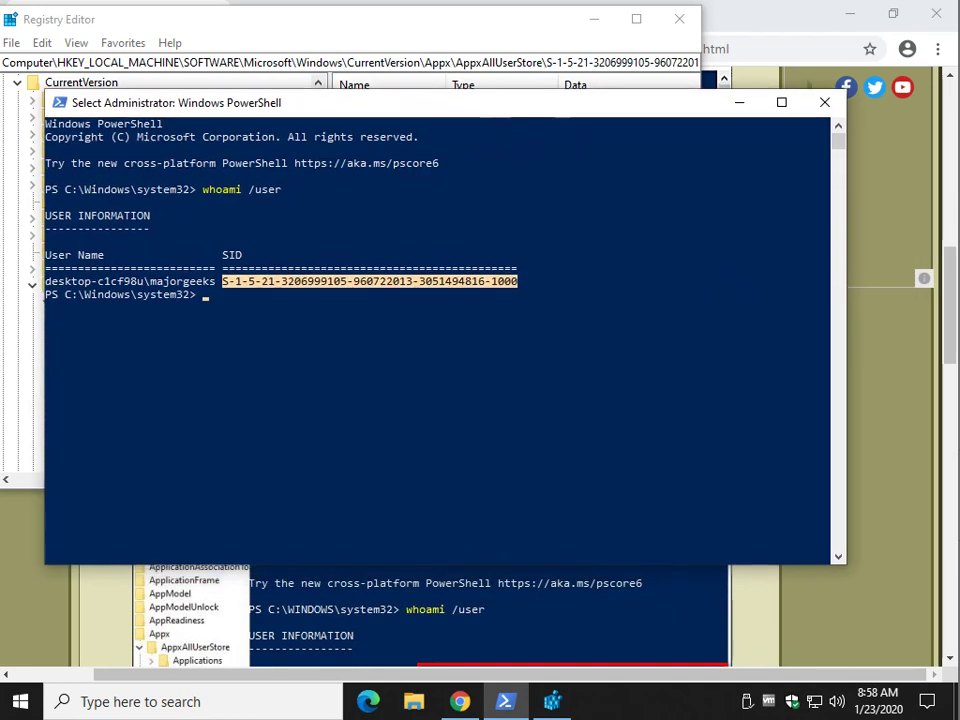
pyautogui.hotkey('alt', 'F4')
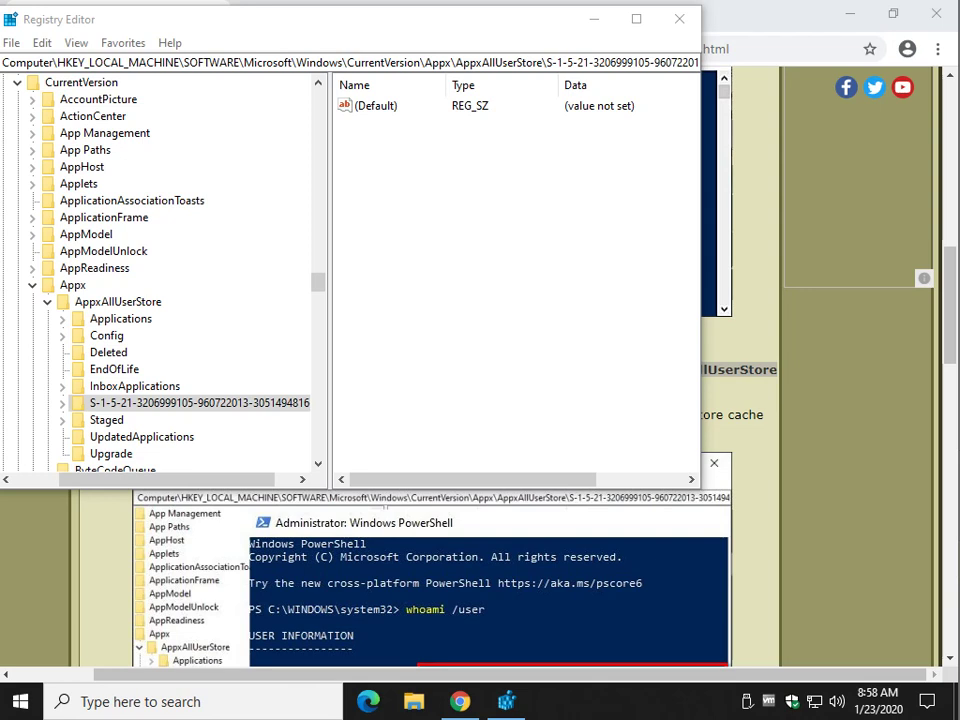
# Expand the SID key to look through its app package subkeys, and collapse it again
pyautogui.press('Right')
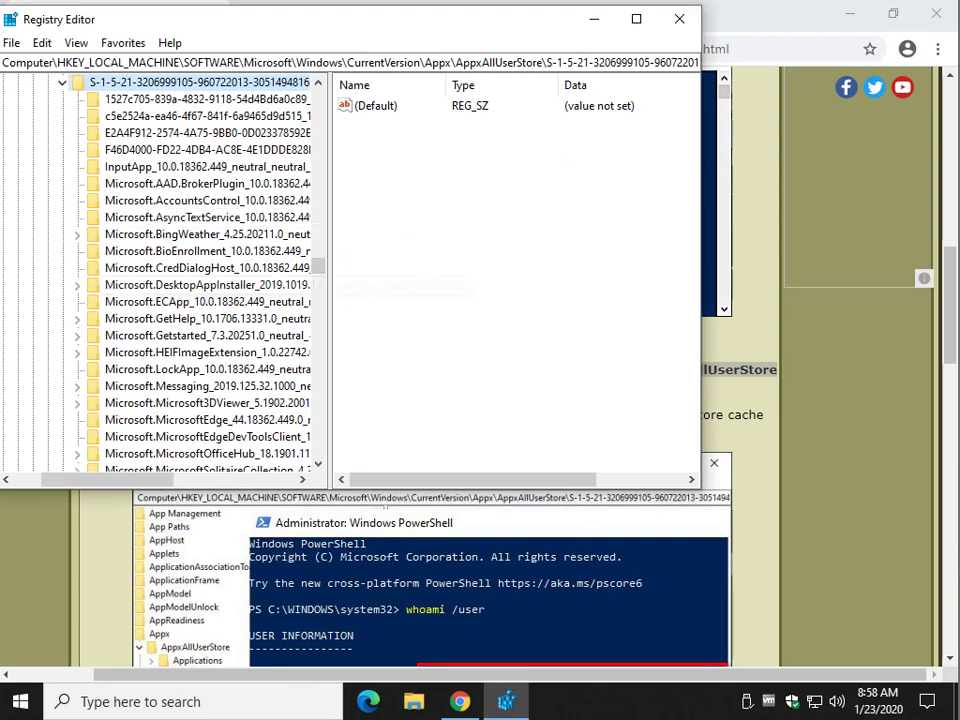
pyautogui.scroll(-5, 237, 199)
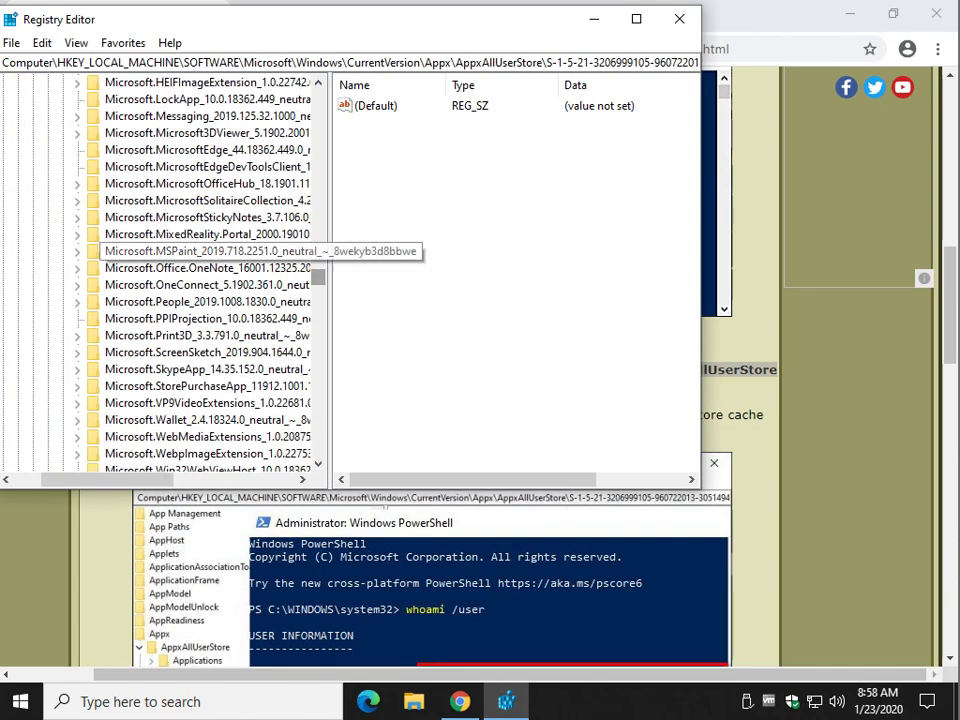
pyautogui.scroll(15, 237, 270)
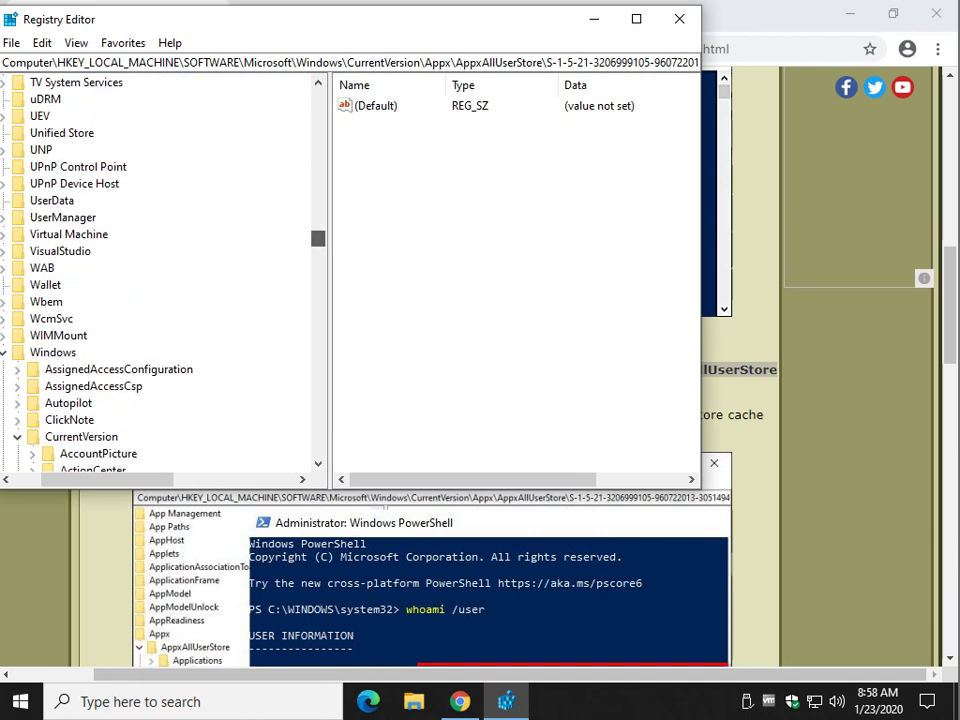
pyautogui.scroll(-7, 237, 270)
pyautogui.press('Left')
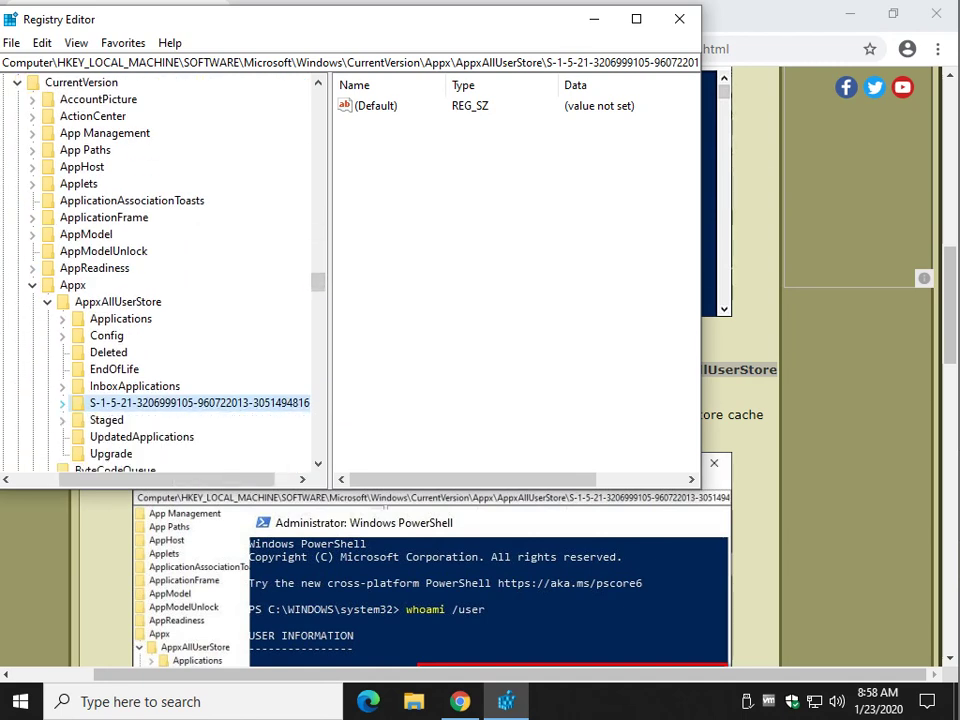
# Delete the user's SID key under AppxAllUserStore and close the Registry Editor
pyautogui.rightClick(173, 405)
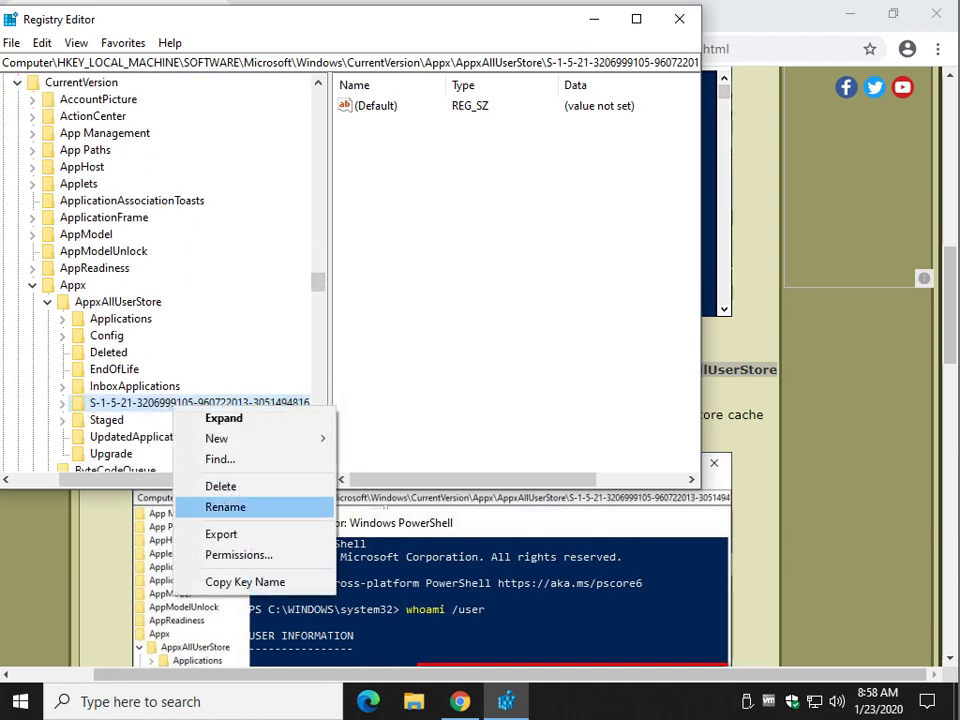
pyautogui.click(220, 486)
pyautogui.click(576, 345)
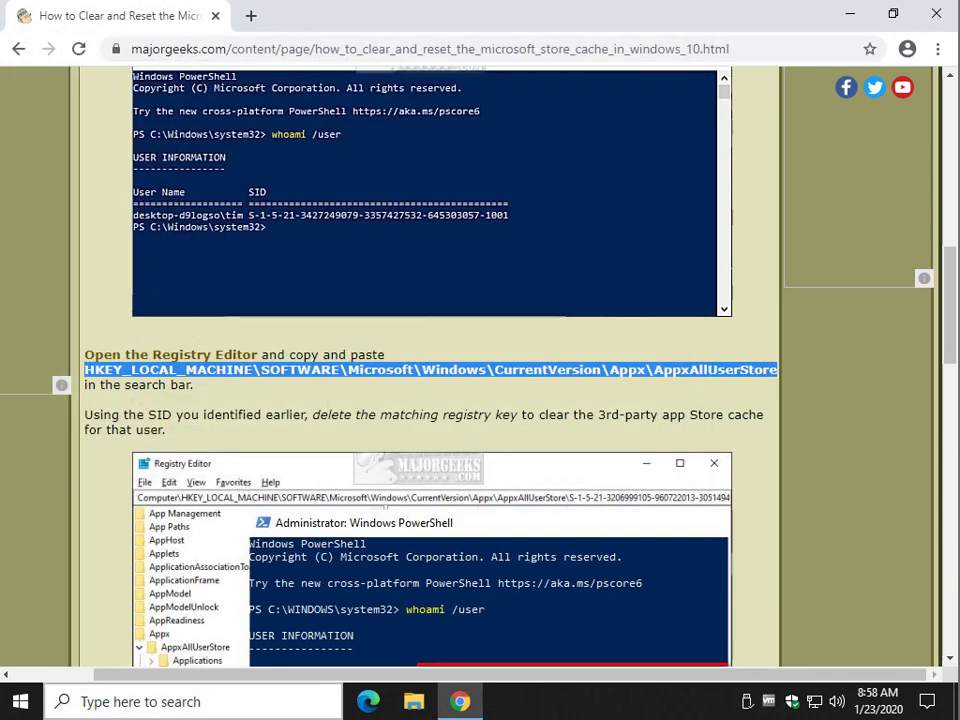
pyautogui.hotkey('alt', 'F4')
# Check the article's closing instructions, open the Microsoft Store to see that it loads, and close it
pyautogui.scroll(-4, 400, 400)
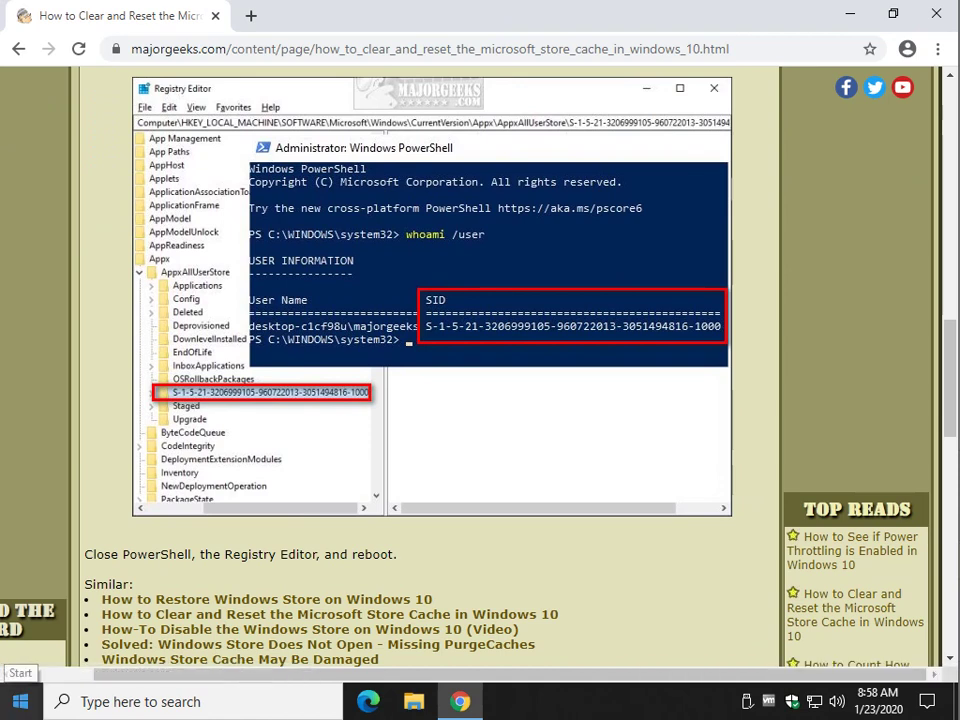
pyautogui.click(20, 701)
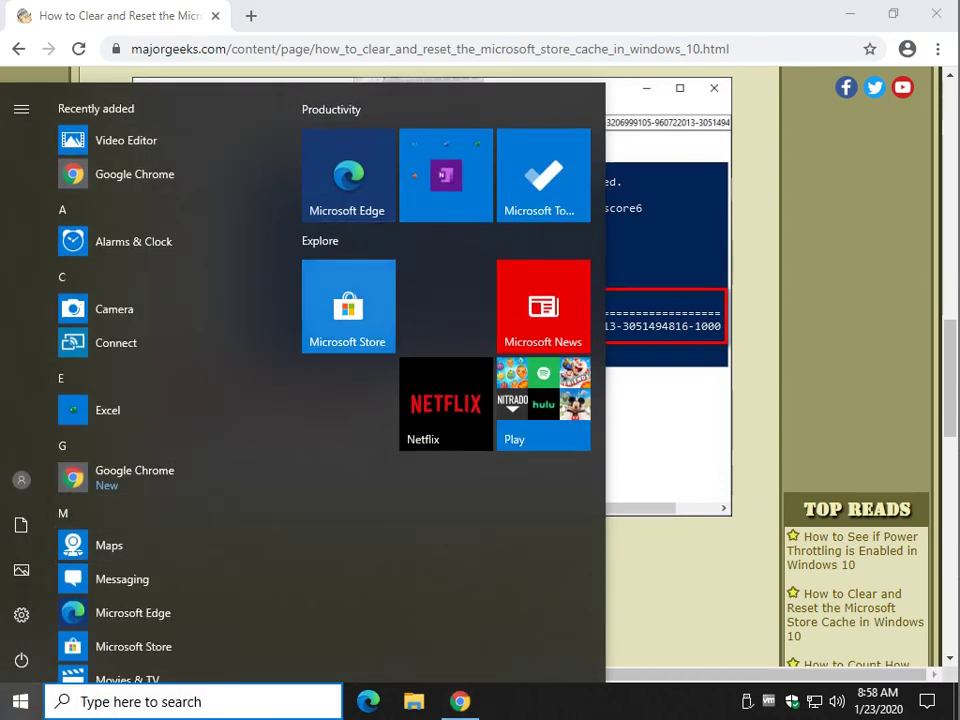
pyautogui.click(348, 305)
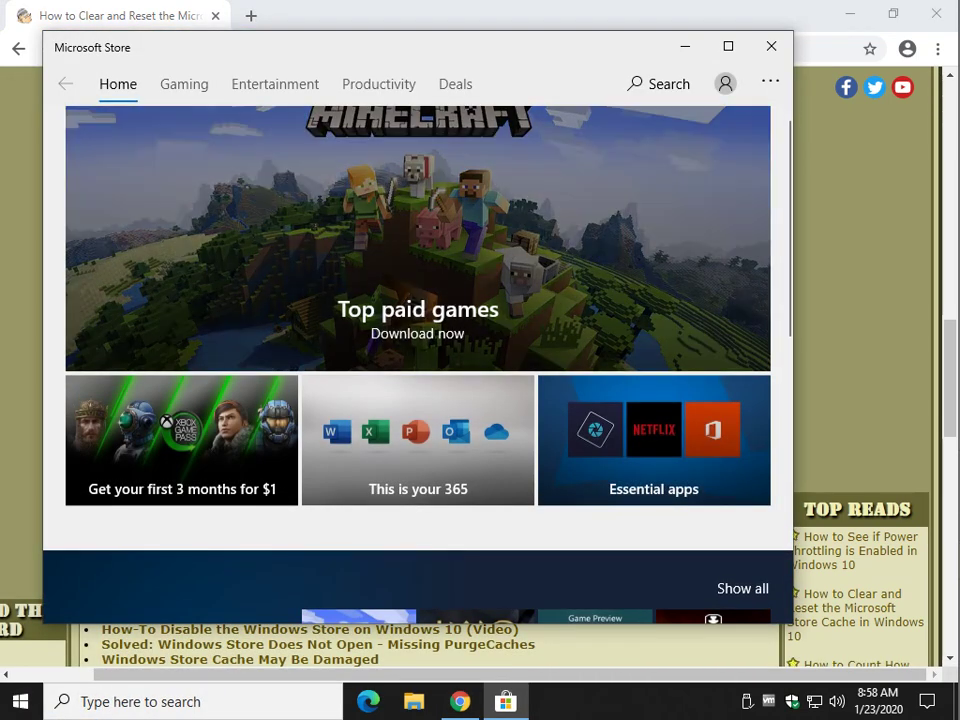
pyautogui.click(771, 46)
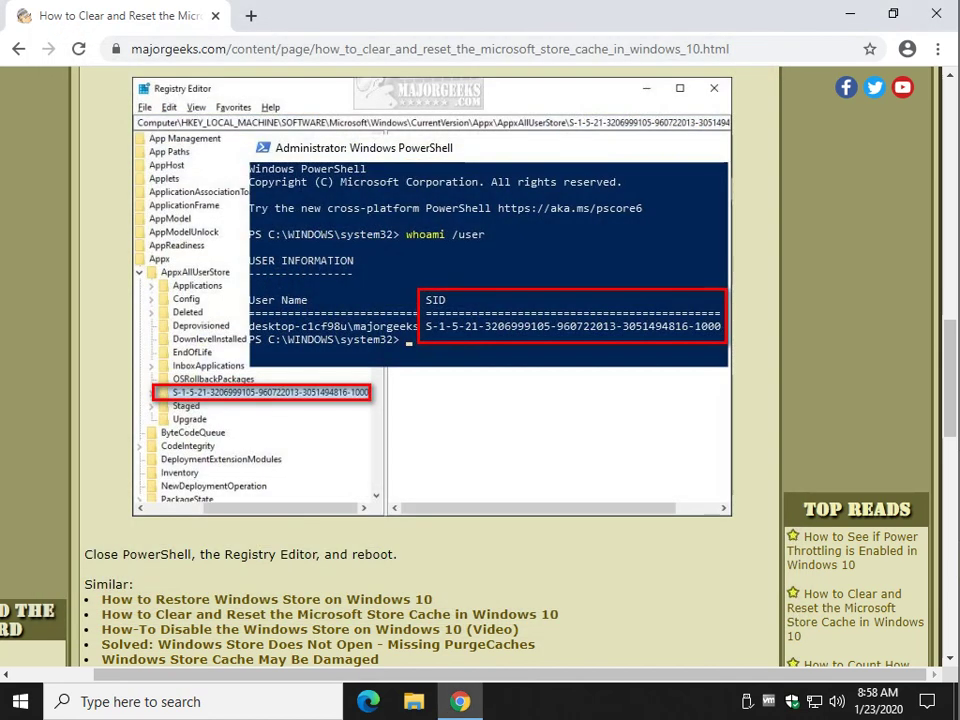
# Review the article's instructions for clearing the Store cache for default and 3rd-party apps, down to the list of similar articles
pyautogui.scroll(5, 420, 360)
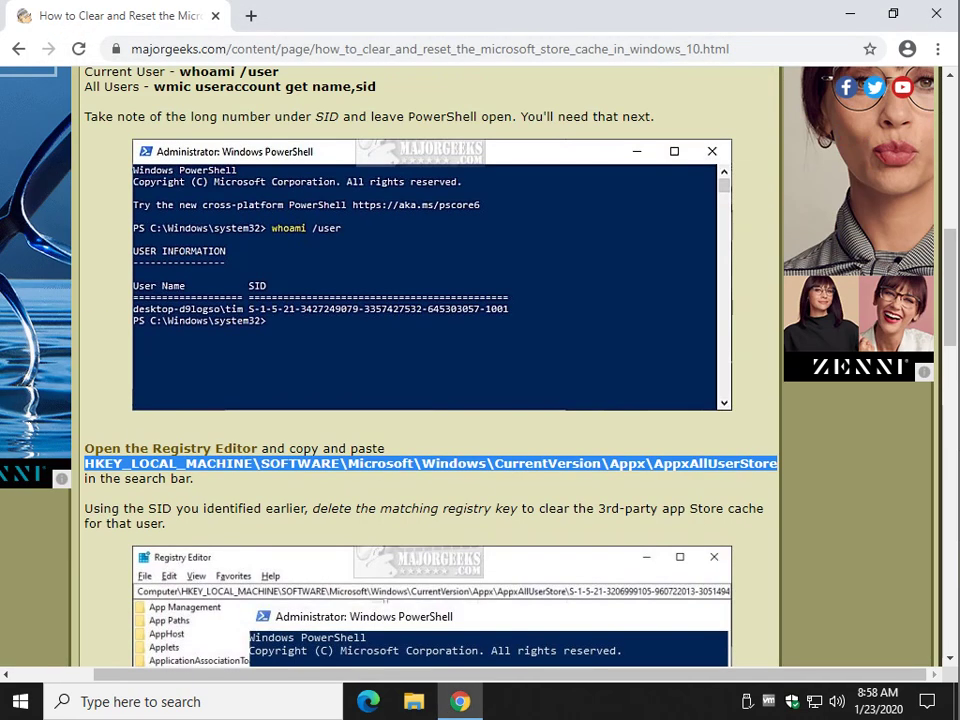
pyautogui.scroll(4, 420, 360)
pyautogui.scroll(-2, 420, 360)
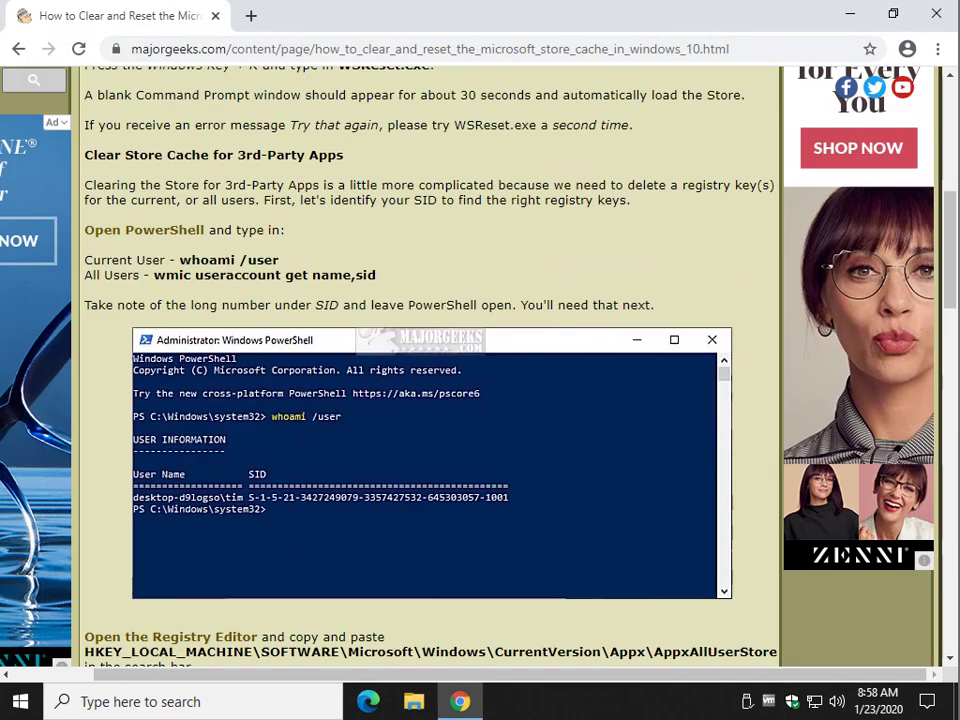
pyautogui.scroll(-2, 420, 360)
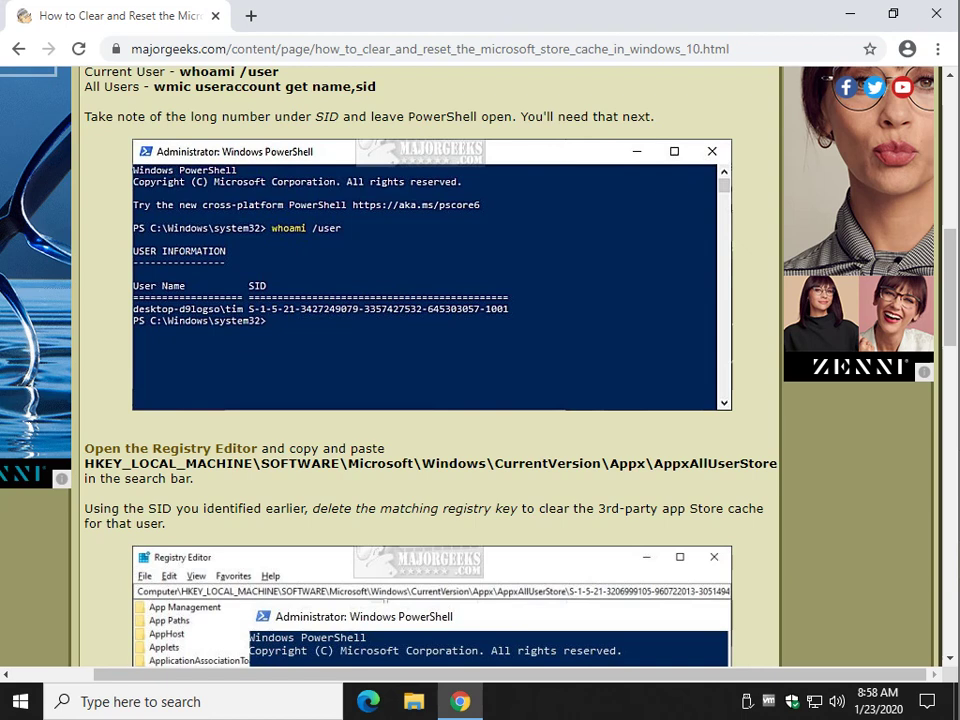
pyautogui.scroll(3, 420, 360)
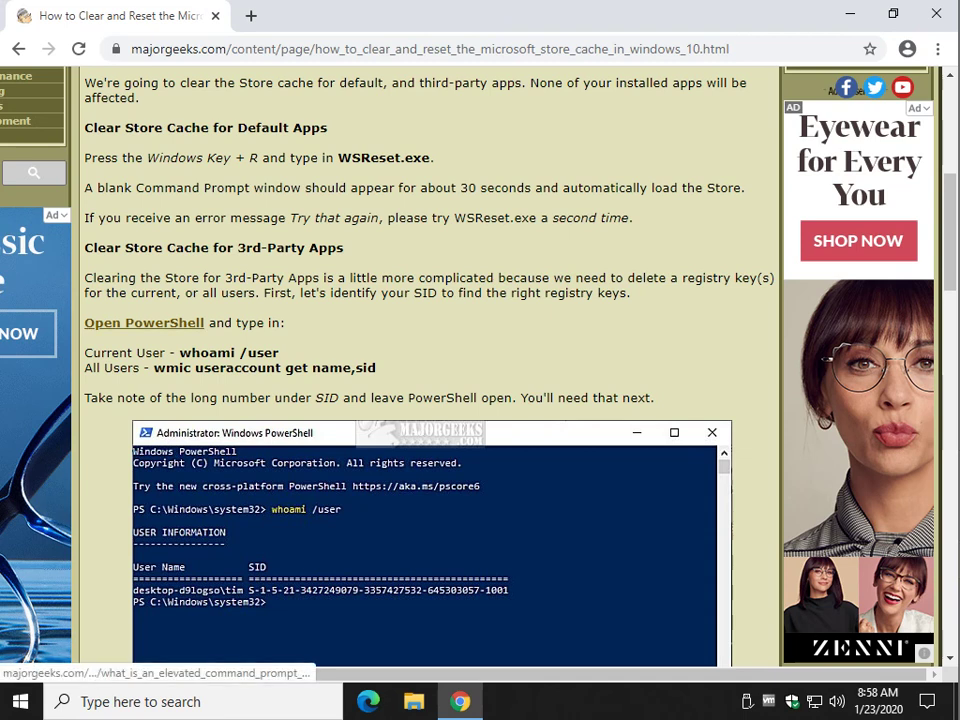
pyautogui.scroll(-4, 145, 323)
pyautogui.scroll(1, 145, 323)
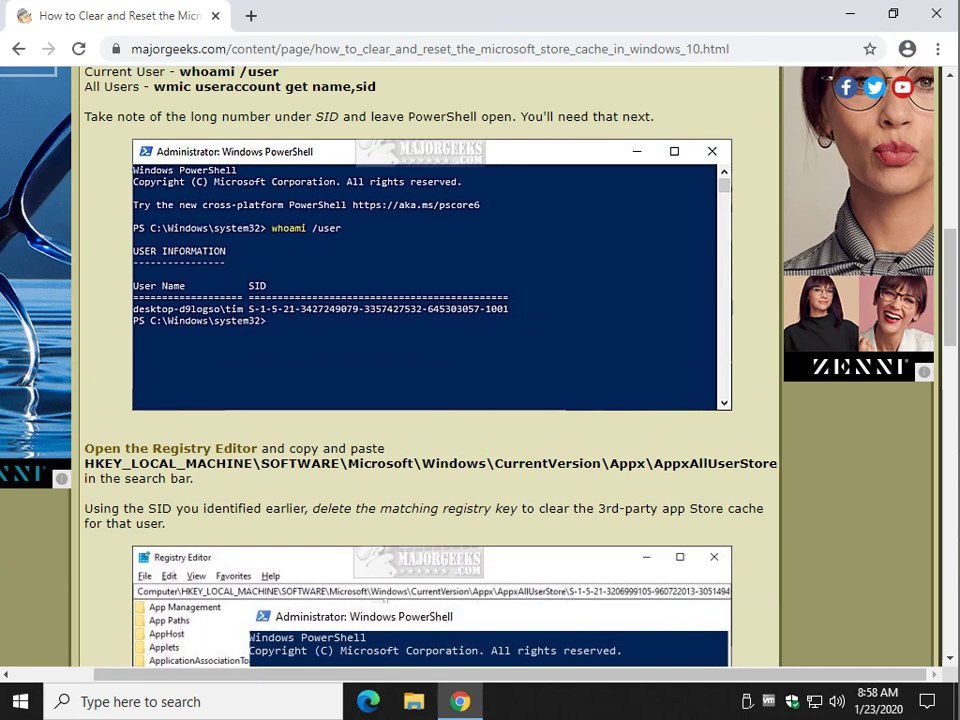
pyautogui.scroll(2, 420, 360)
pyautogui.scroll(1, 420, 360)
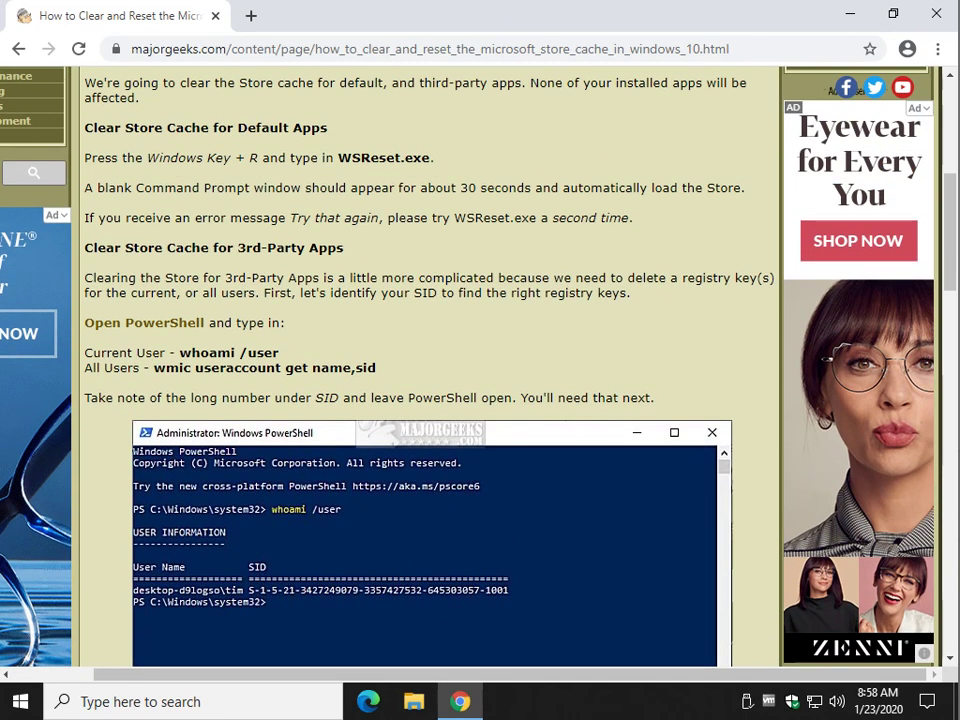
pyautogui.scroll(2, 420, 360)
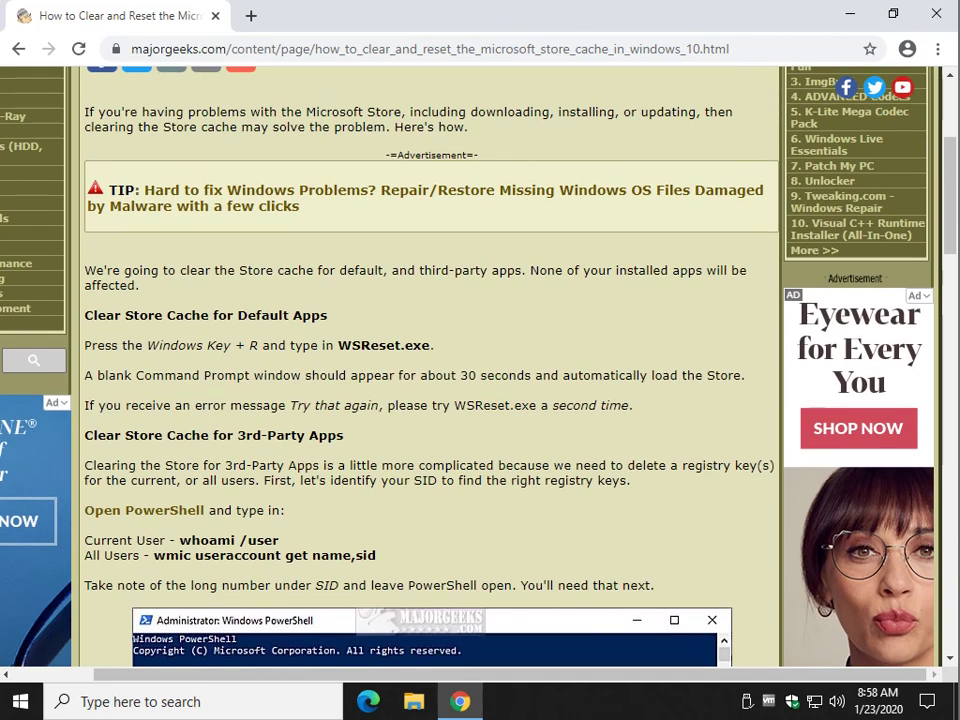
pyautogui.scroll(-1, 420, 360)
pyautogui.scroll(1, 420, 360)
pyautogui.scroll(-12, 420, 360)
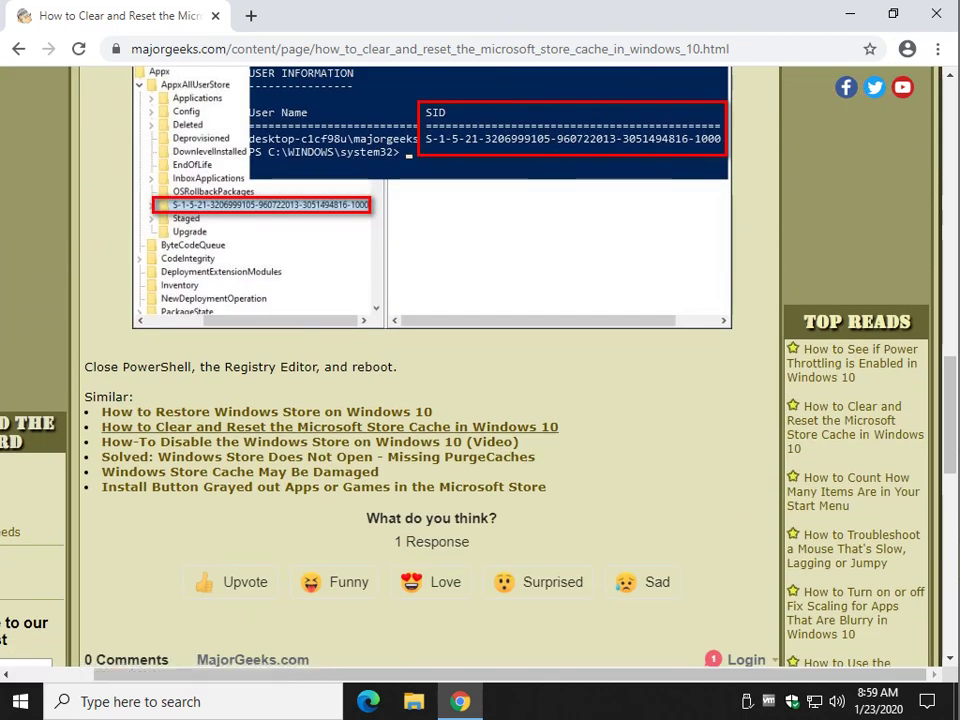
# Open "How to Restore Windows Store on Windows 10" in a new tab and copy its Get-AppxPackage command for Microsoft.WindowsStore
pyautogui.middleClick(266, 411)
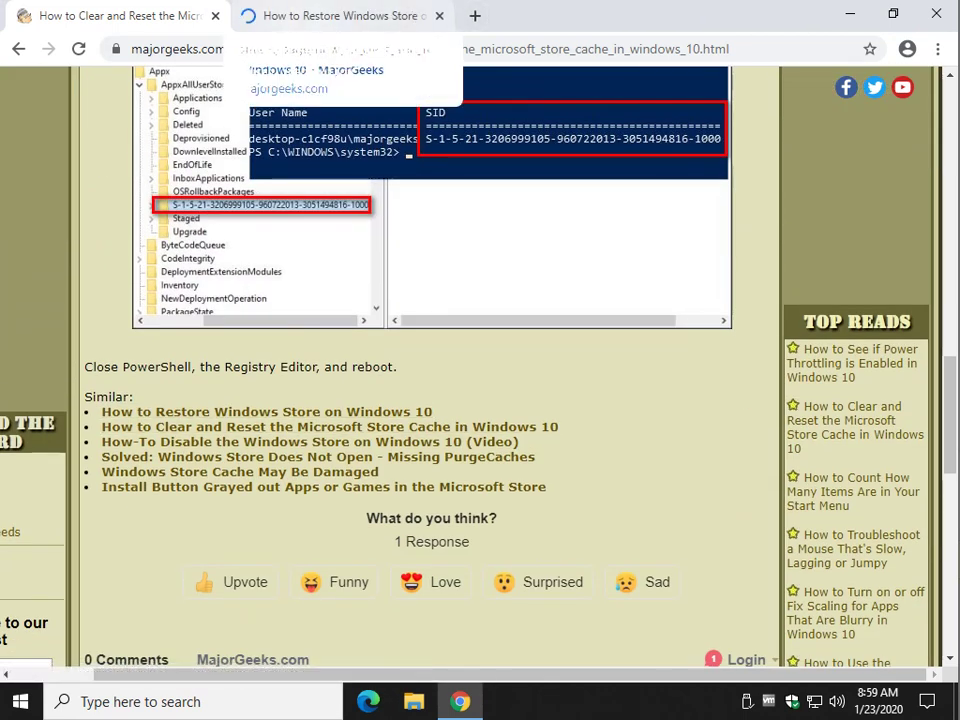
pyautogui.click(340, 15)
pyautogui.scroll(-2, 331, 338)
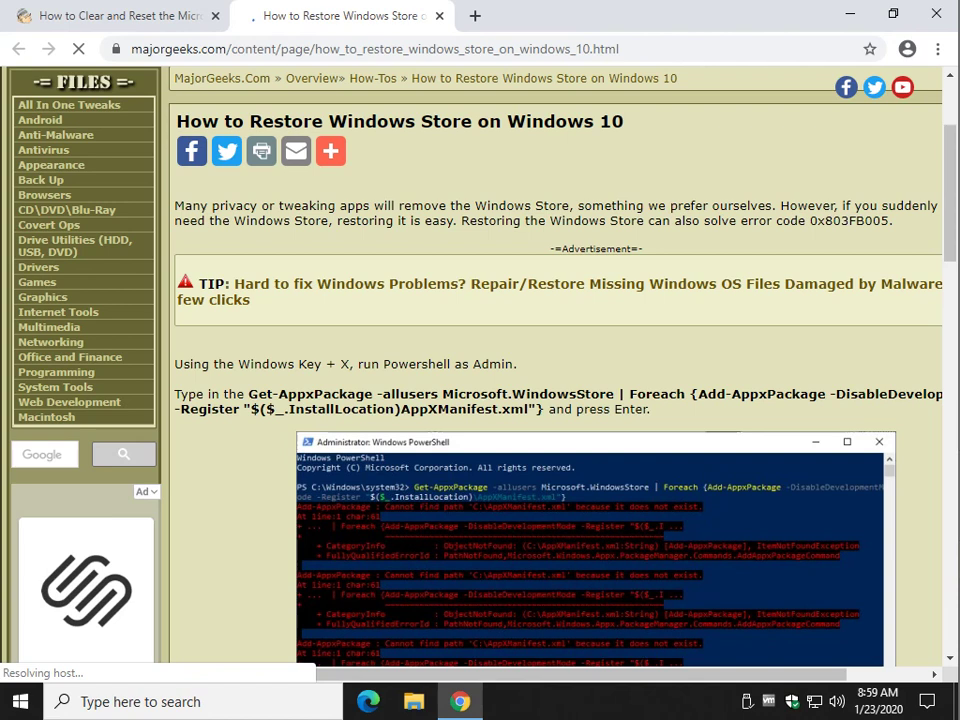
pyautogui.moveTo(249, 395); pyautogui.dragTo(548, 409)
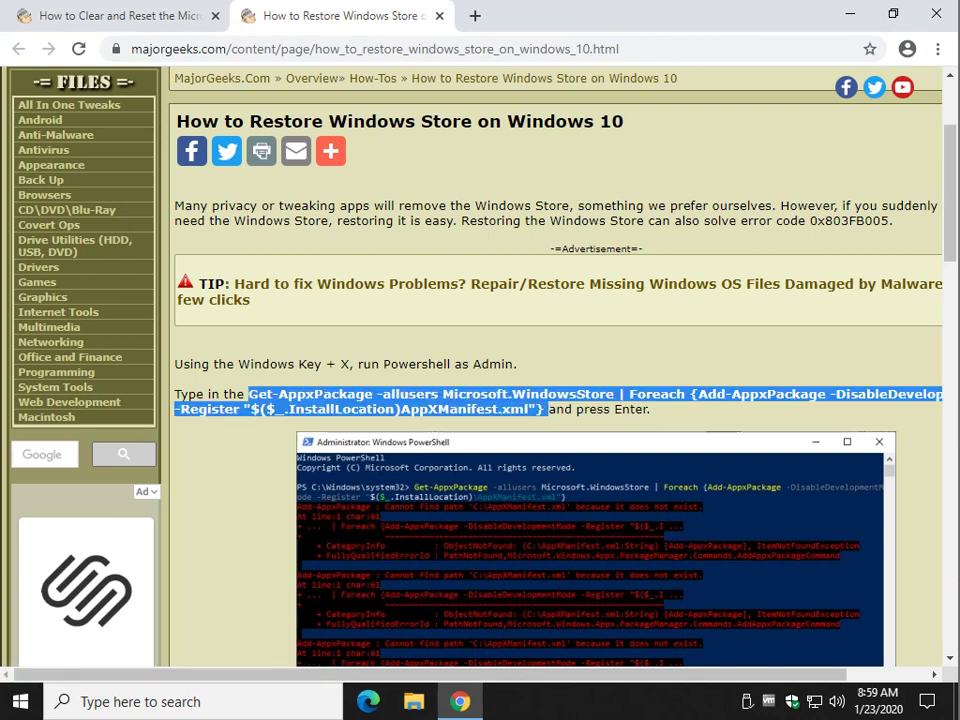
pyautogui.rightClick(471, 406)
pyautogui.click(495, 418)
# Read the rest of the restore article, close its tab, and return to the Store cache clearing instructions
pyautogui.scroll(-10, 560, 400)
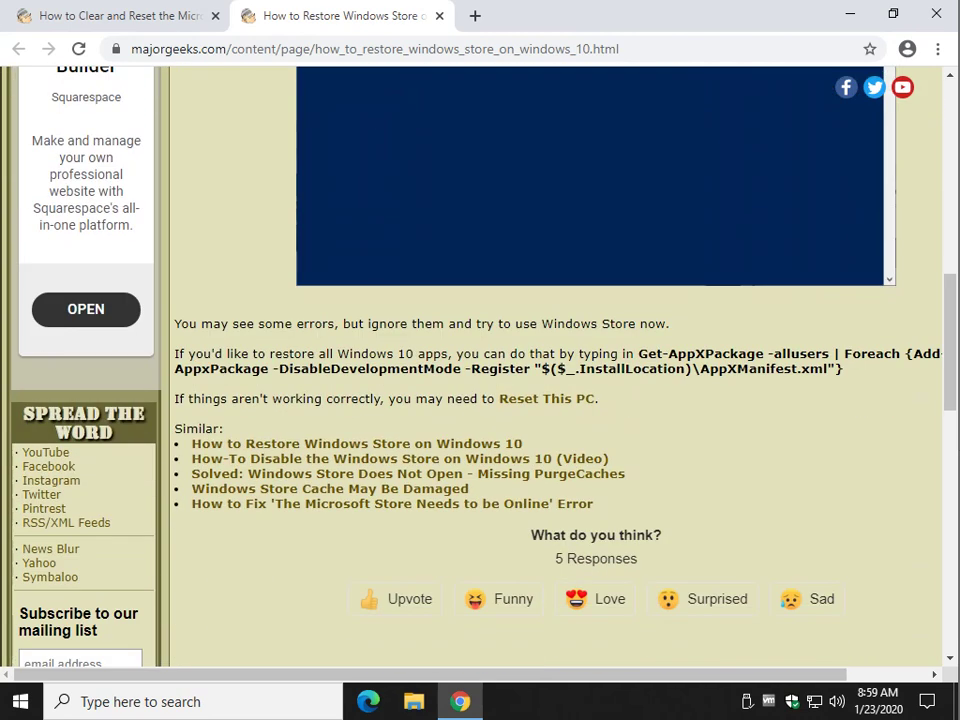
pyautogui.hotkey('ctrl', 'w')
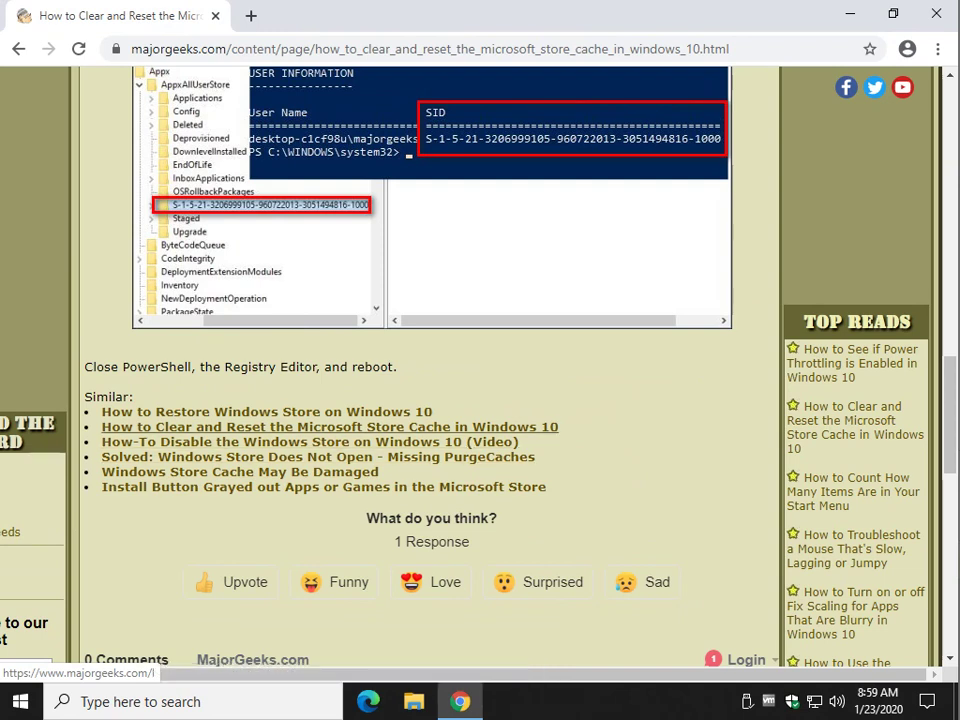
pyautogui.scroll(15, 320, 487)
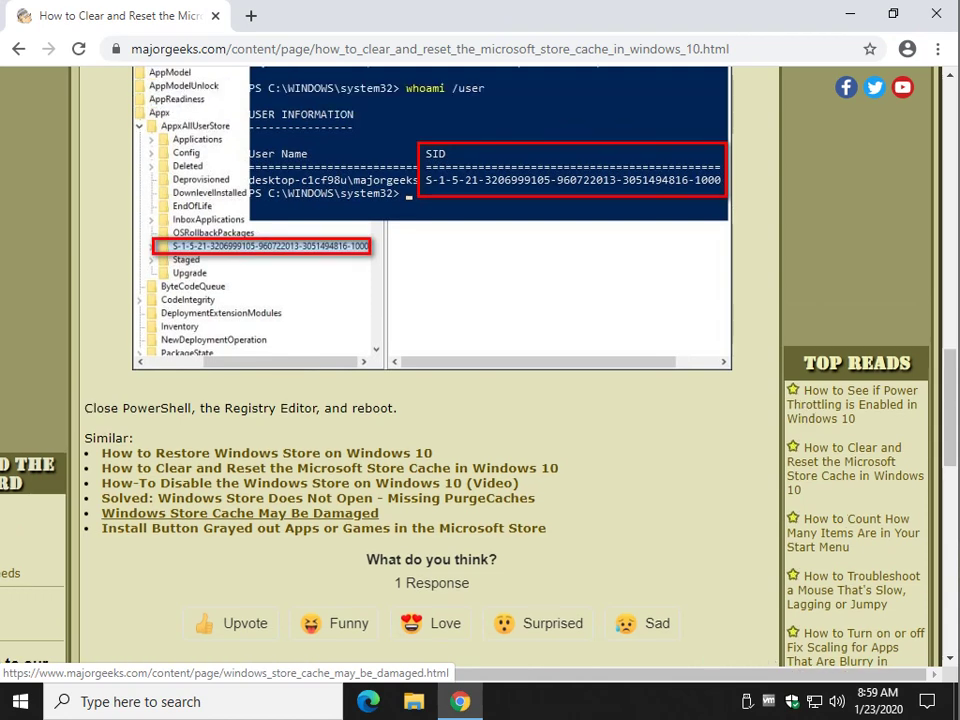
pyautogui.scroll(-4, 480, 365)
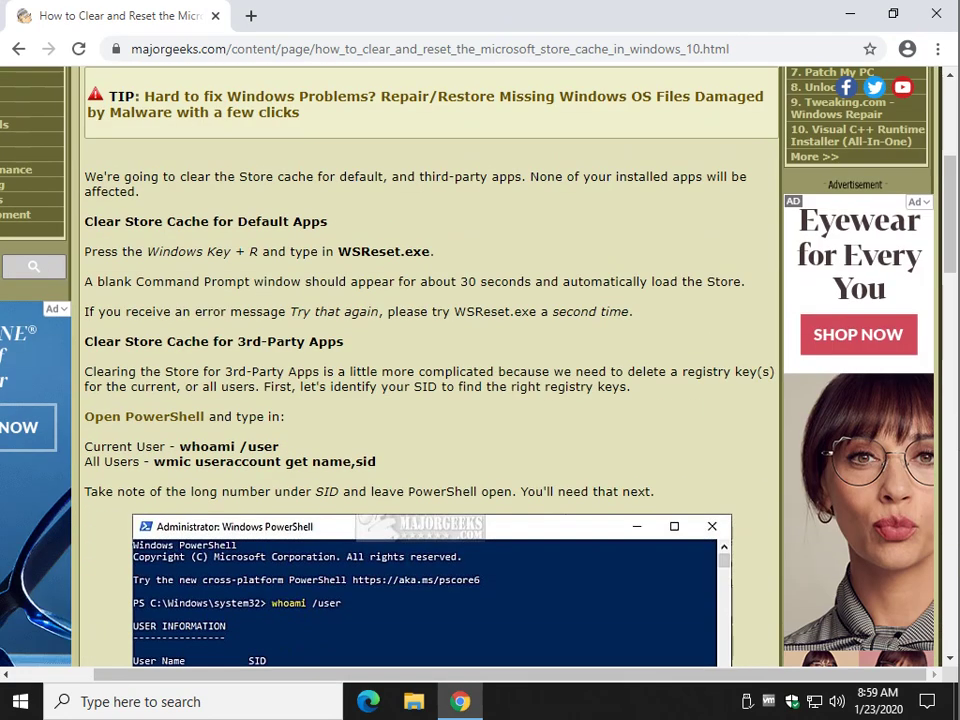